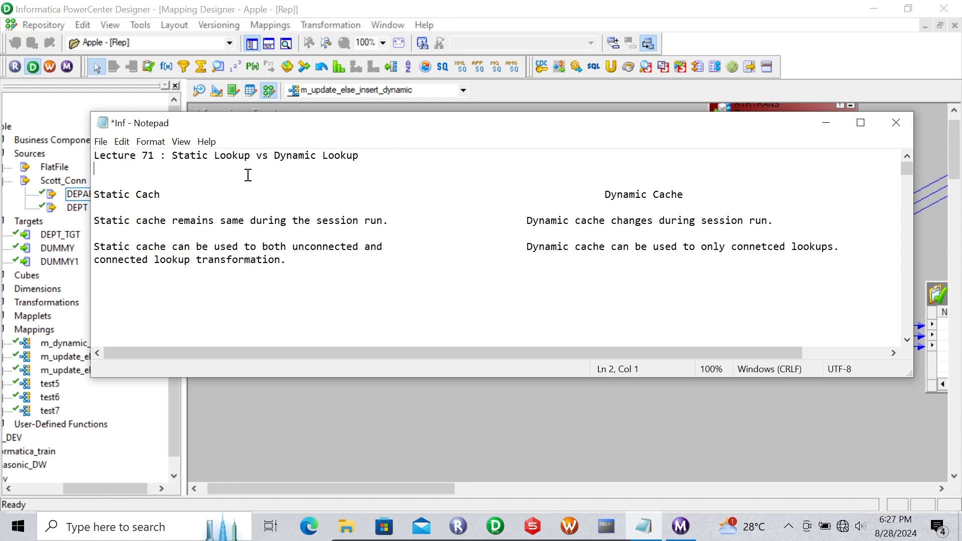
# - Minimize the Notepad static-vs-dynamic cache notes to reveal the m_update_else_insert_dynamic mapping
pyautogui.click(816, 125)
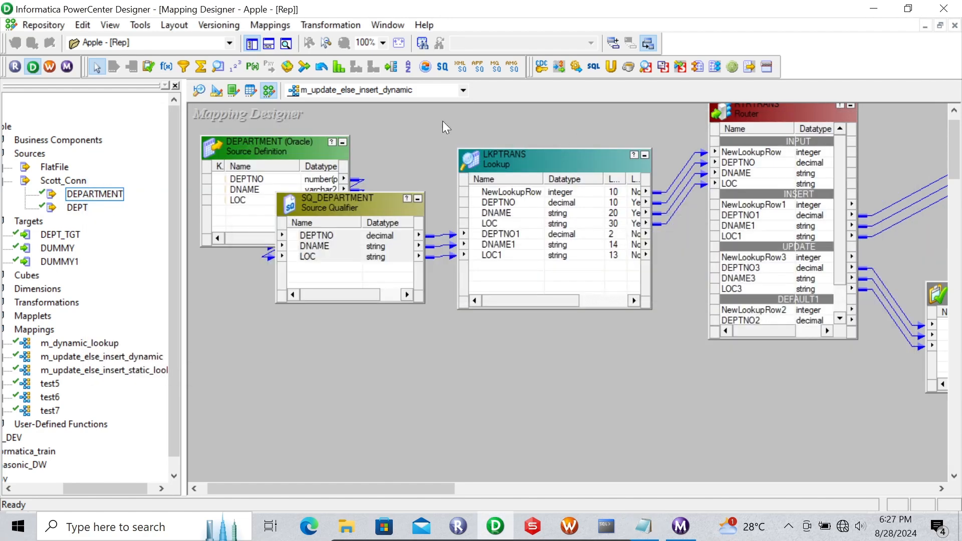
# - Open m_update_else_insert_static_lookup, scroll to its DEPARTMENT source, then view the DEPARTMENT rows in dbForge
pyautogui.click(443, 89)
pyautogui.click(378, 100)
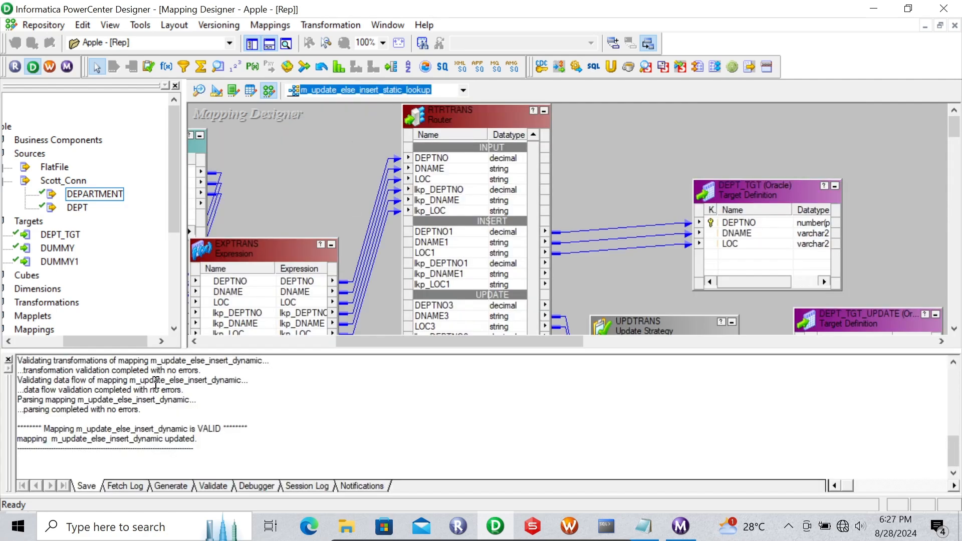
pyautogui.click(8, 359)
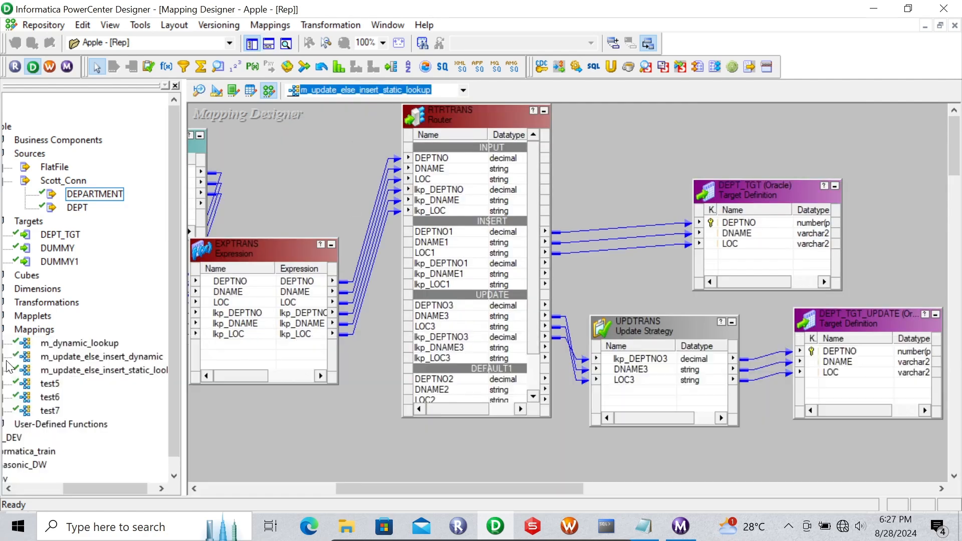
pyautogui.moveTo(379, 491)
pyautogui.mouseDown()
pyautogui.moveTo(329, 489)
pyautogui.moveTo(365, 489)
pyautogui.mouseUp()
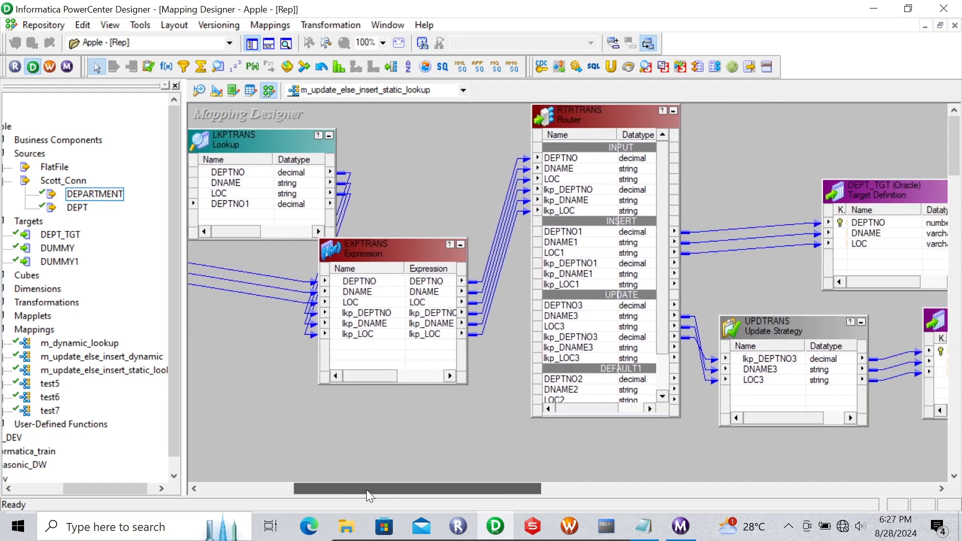
pyautogui.moveTo(434, 488); pyautogui.dragTo(340, 470)
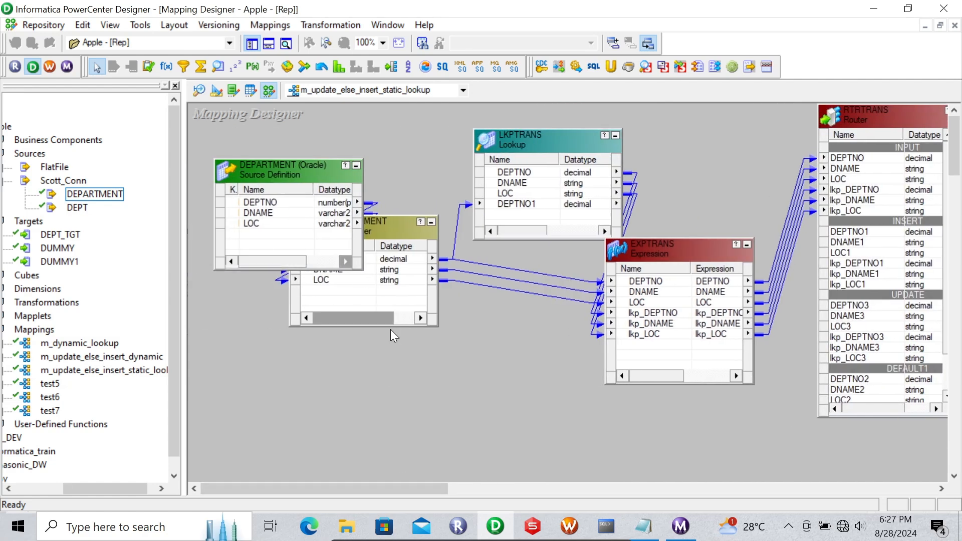
pyautogui.click(533, 526)
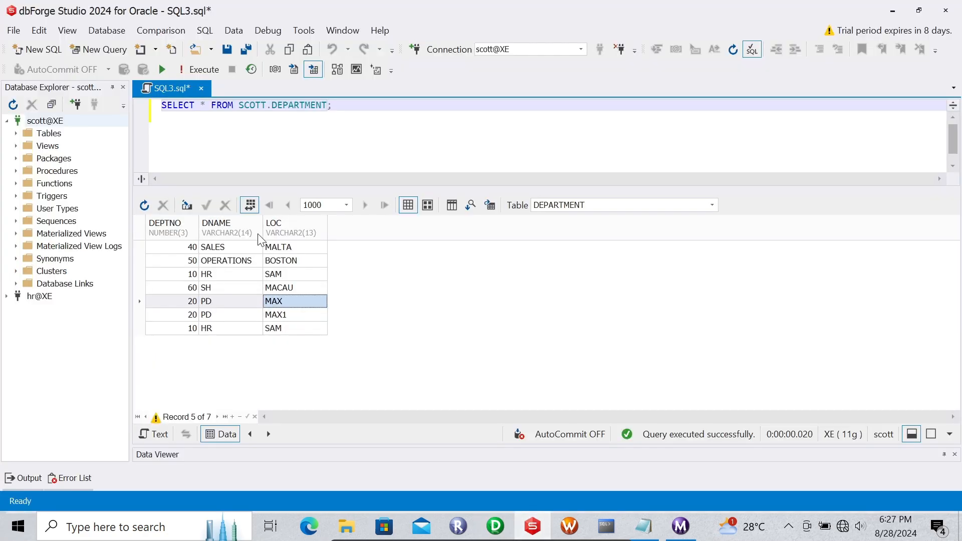
# - Refresh the DEPARTMENT results, then scroll the static mapping to its router and DEPT_TGT targets
pyautogui.click(201, 69)
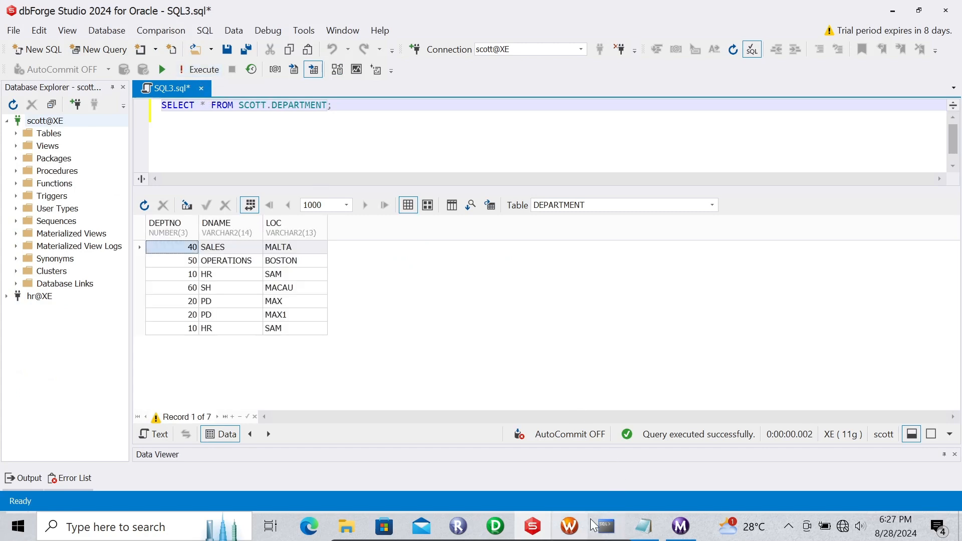
pyautogui.click(495, 526)
pyautogui.moveTo(434, 485); pyautogui.dragTo(576, 473)
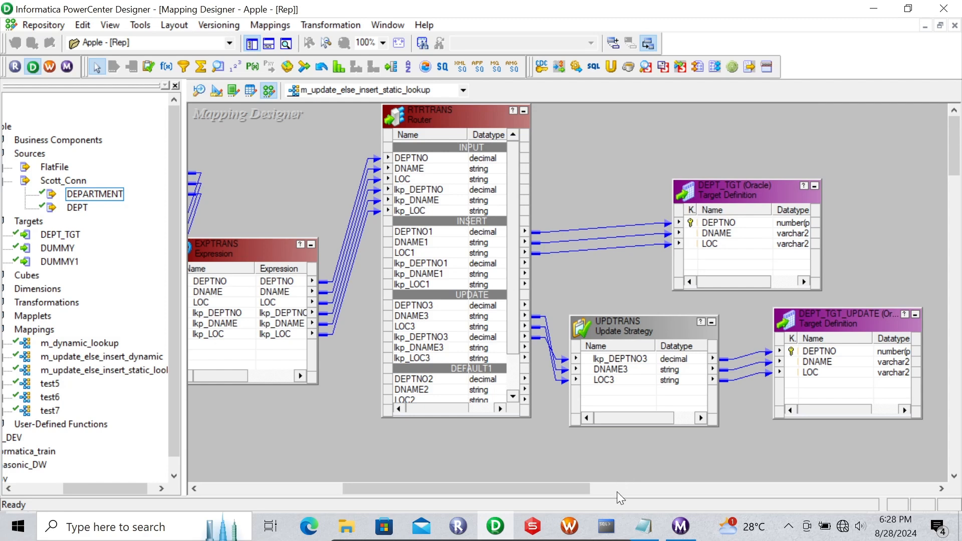
# - Query dept_tgt, run 'truncate table dept_tgt;', and confirm the re-run select returns no rows
pyautogui.click(608, 527)
pyautogui.press('Up')
pyautogui.press('Return')
pyautogui.press('Up')
pyautogui.press('Up')
pyautogui.press('Up')
pyautogui.press('Up')
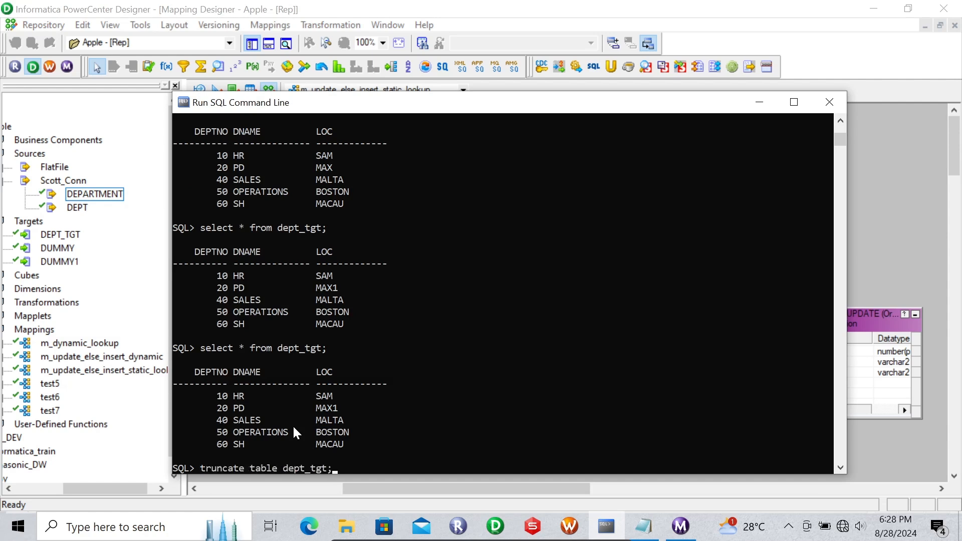
pyautogui.press('Return')
pyautogui.press('Up')
pyautogui.press('Up')
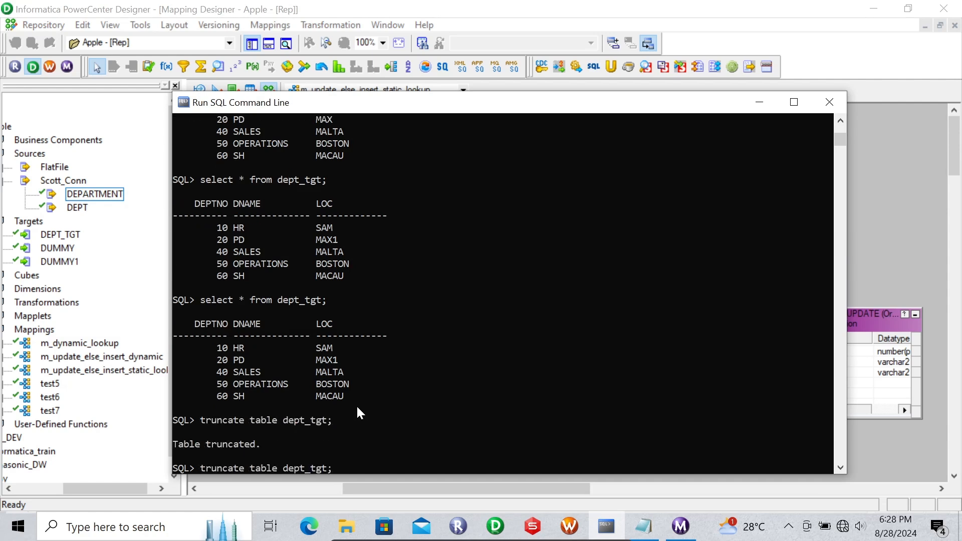
pyautogui.press('Return')
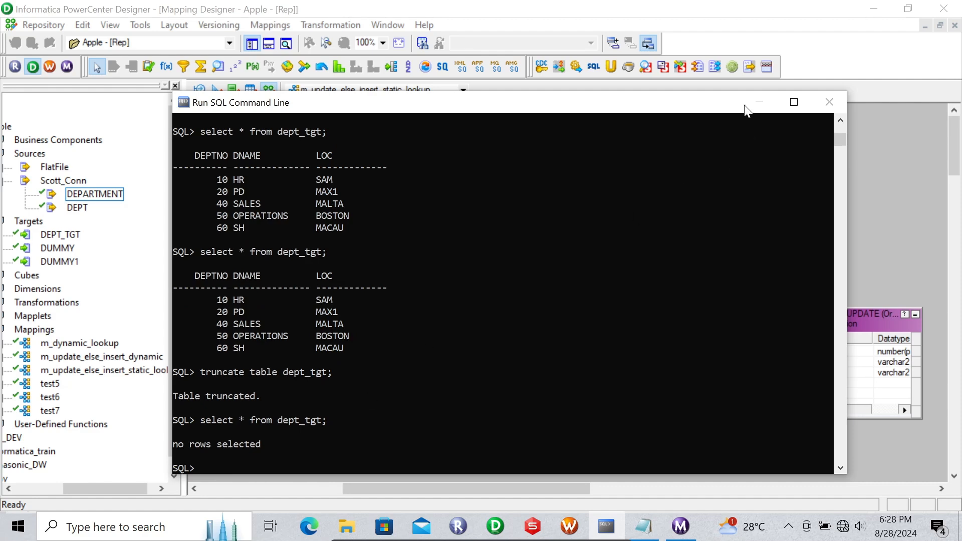
pyautogui.click(754, 103)
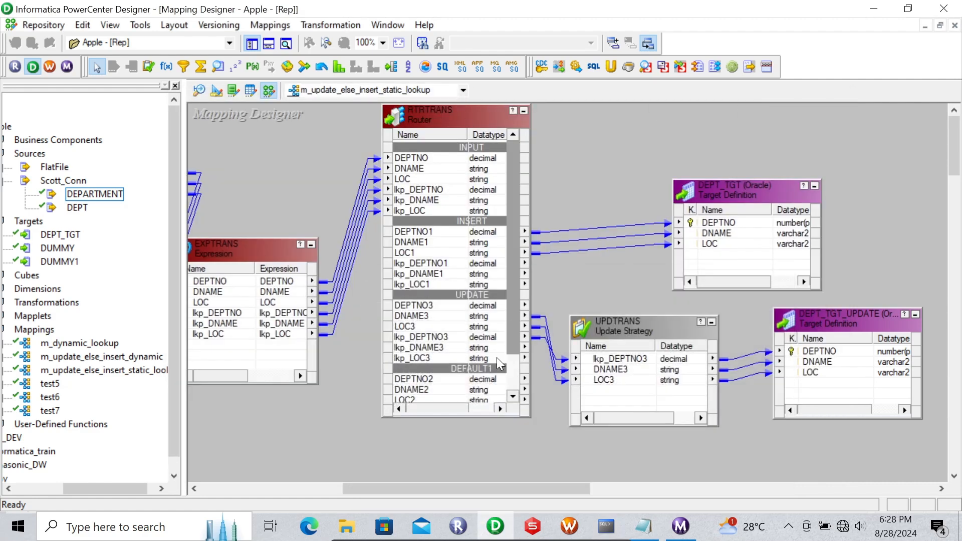
# - In the DEPARTMENT grid, highlight the 10 HR SAM and 20 PD MAX rows with repeated department numbers
pyautogui.click(533, 526)
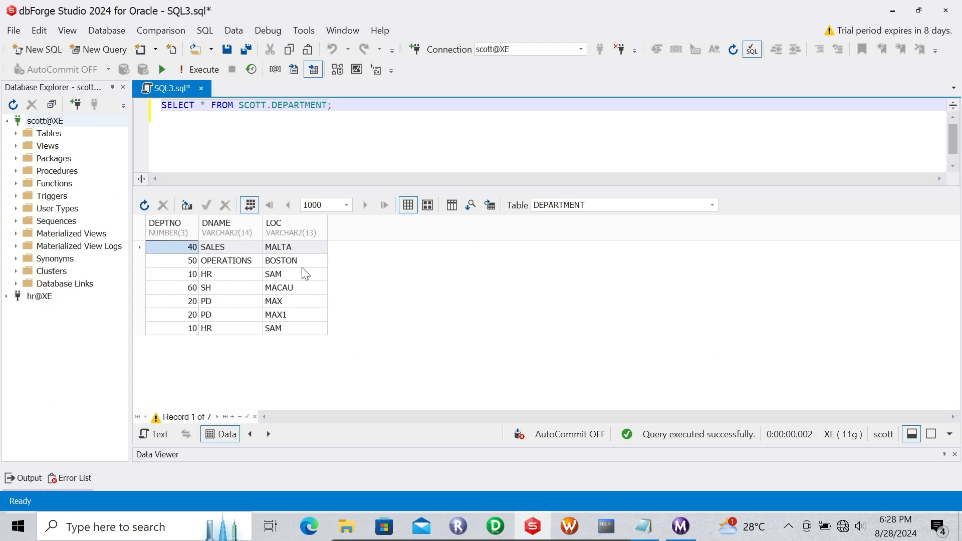
pyautogui.click(196, 276)
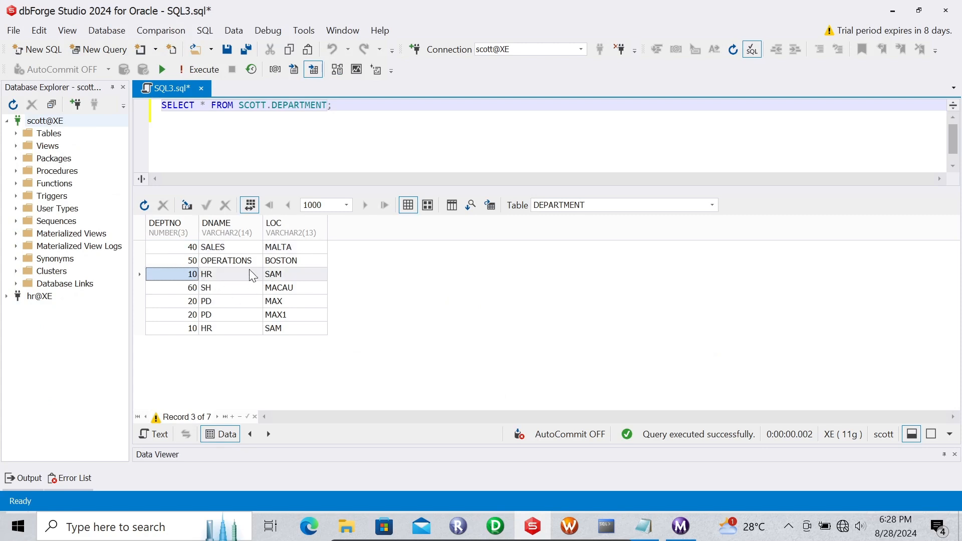
pyautogui.click(198, 302)
pyautogui.moveTo(196, 301); pyautogui.dragTo(216, 302)
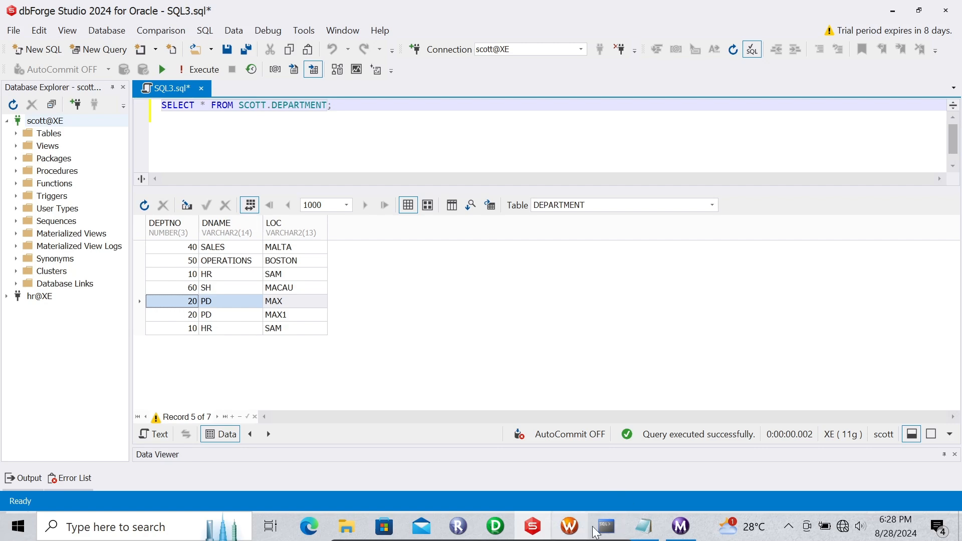
# - Close the Workflow Monitor and bring up the wf_Apple workflow in Workflow Manager
pyautogui.click(681, 526)
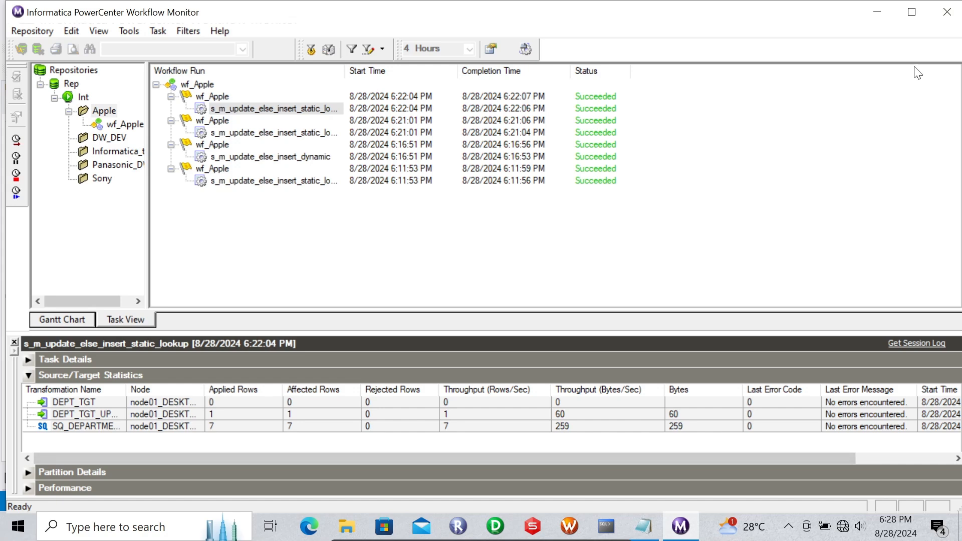
pyautogui.click(947, 11)
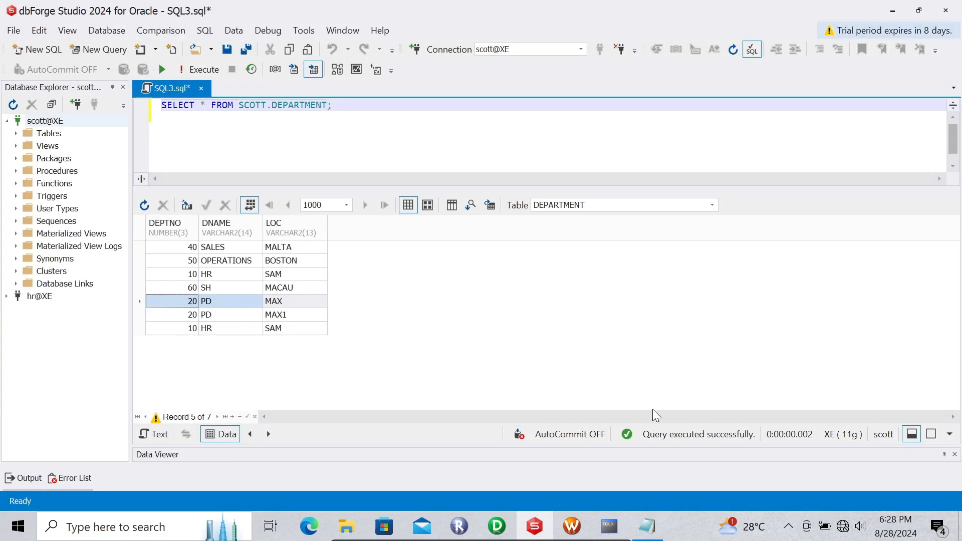
pyautogui.click(575, 514)
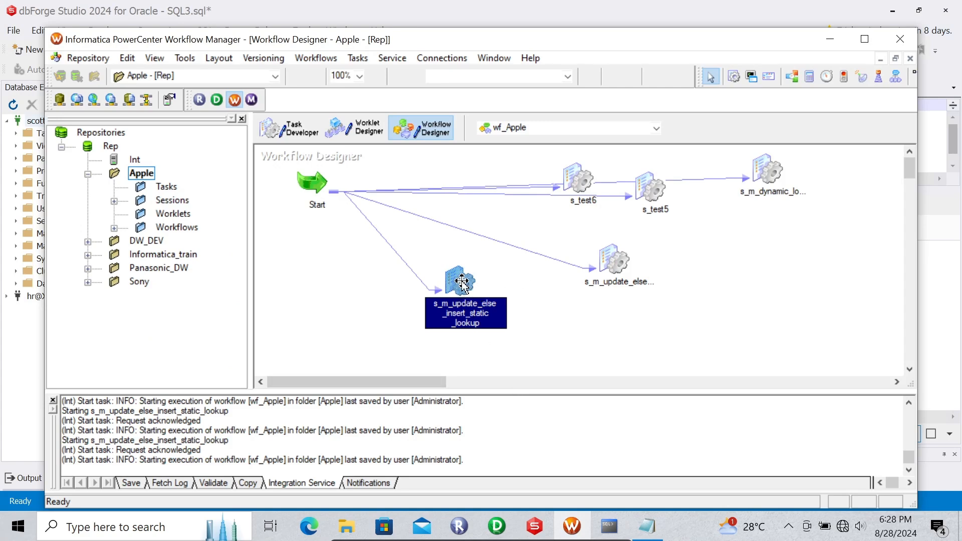
# - Start the s_m_update_else_insert_static_lookup session and display its source/target row statistics
pyautogui.rightClick(461, 280)
pyautogui.click(504, 396)
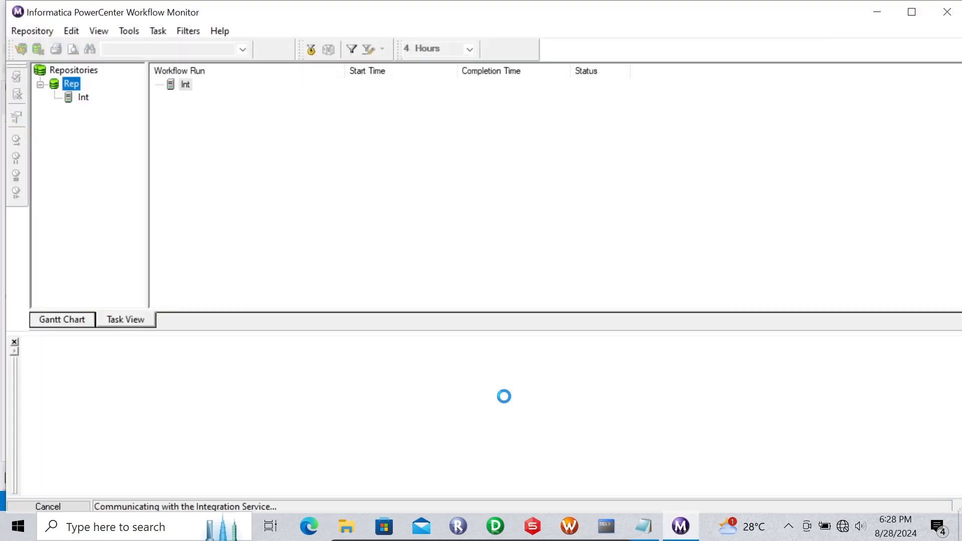
pyautogui.click(242, 108)
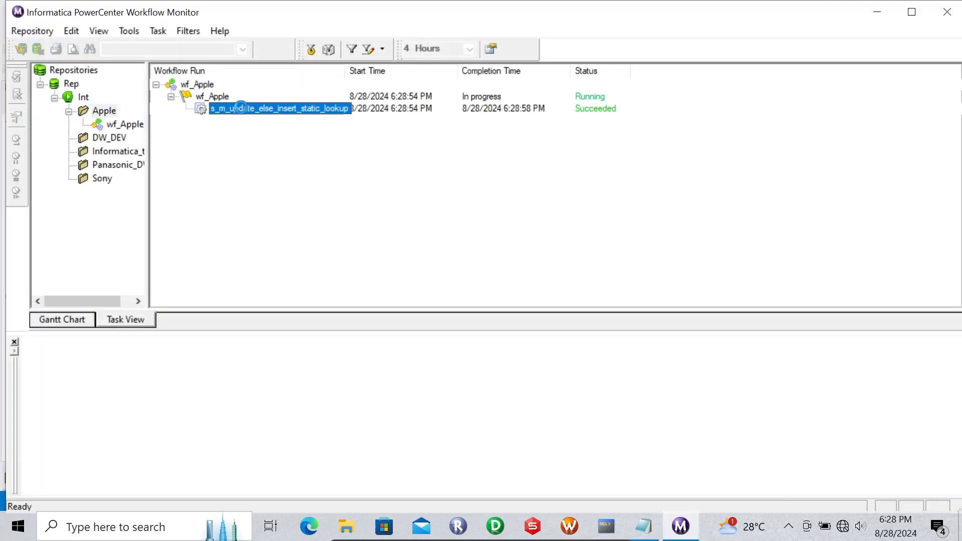
pyautogui.click(26, 358)
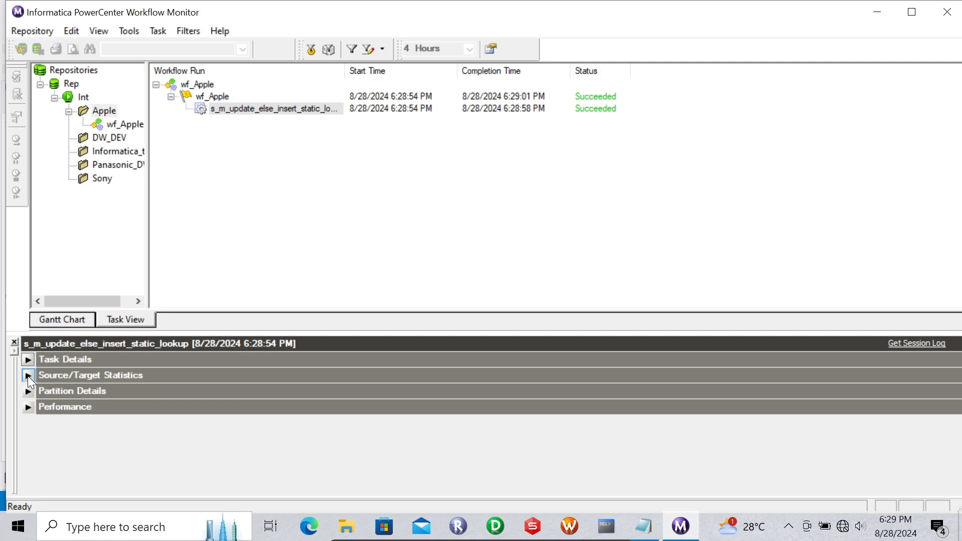
pyautogui.click(28, 375)
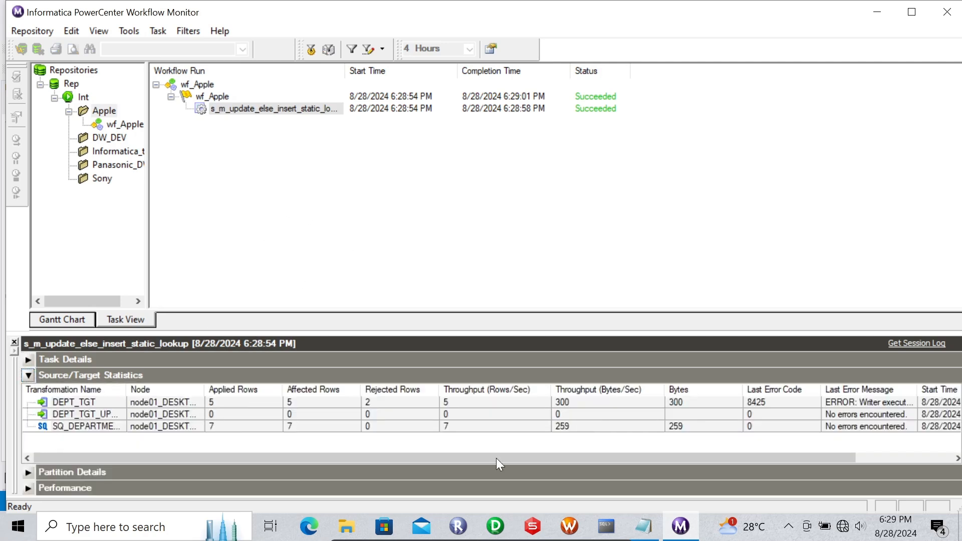
# - Compare DEPT_TGT's 5 applied and 2 rejected rows against the duplicate 10 HR and 20 PD source rows
pyautogui.click(533, 525)
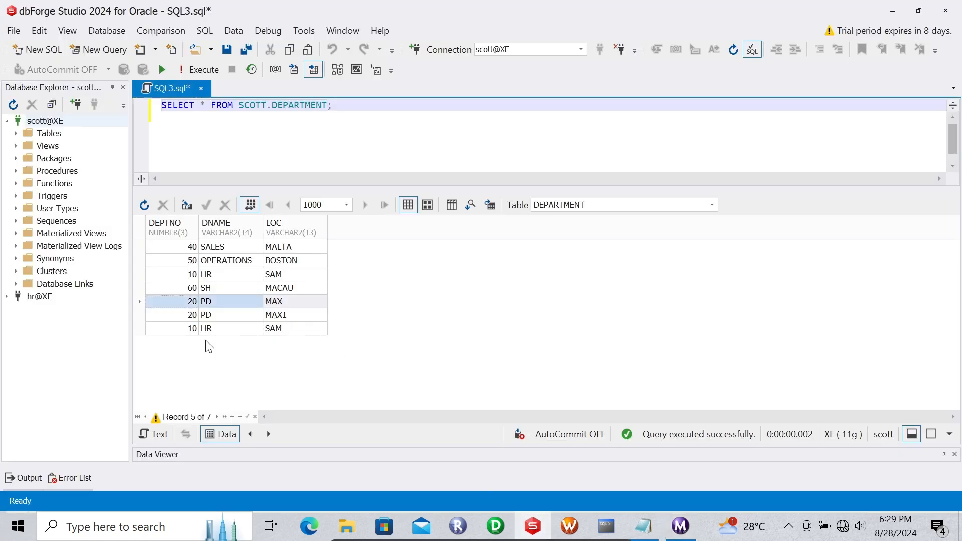
pyautogui.click(680, 526)
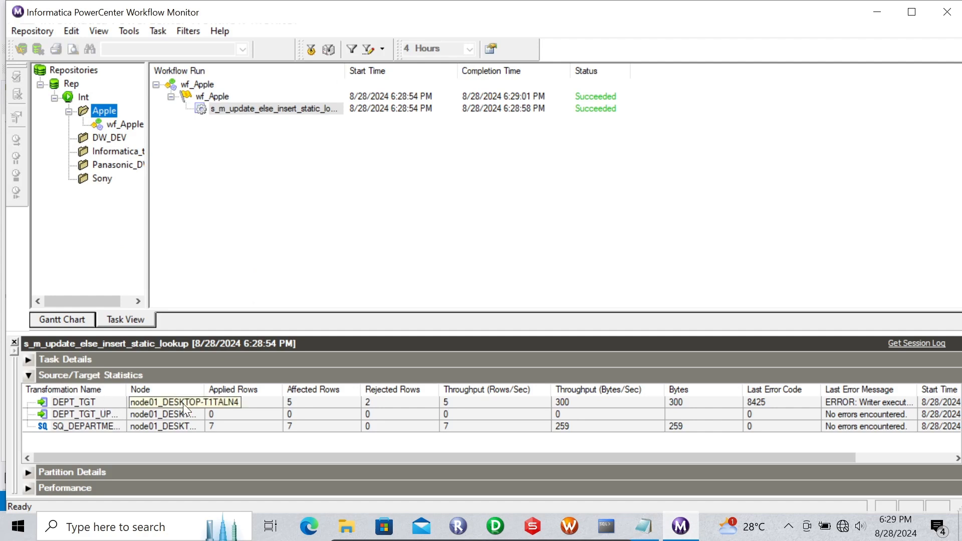
pyautogui.moveTo(127, 390); pyautogui.dragTo(171, 390)
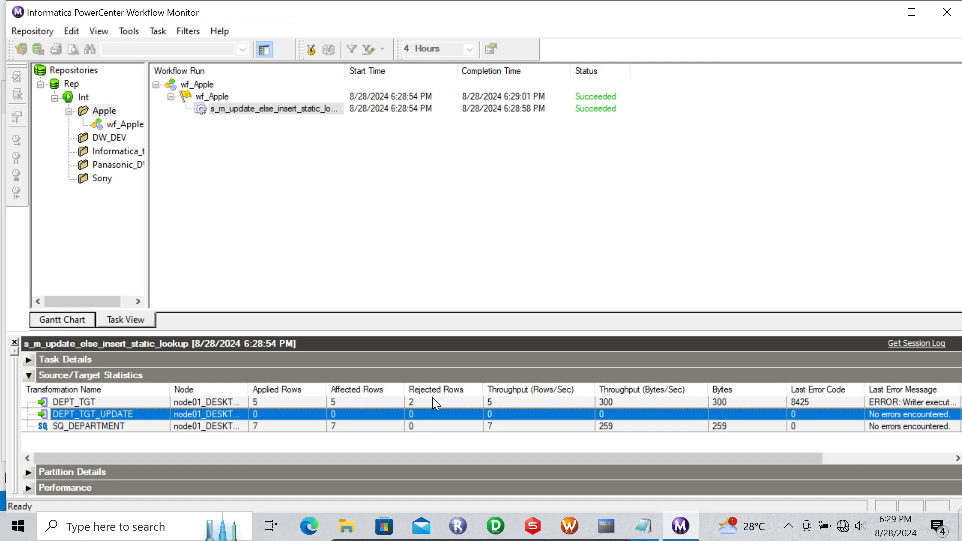
pyautogui.click(534, 526)
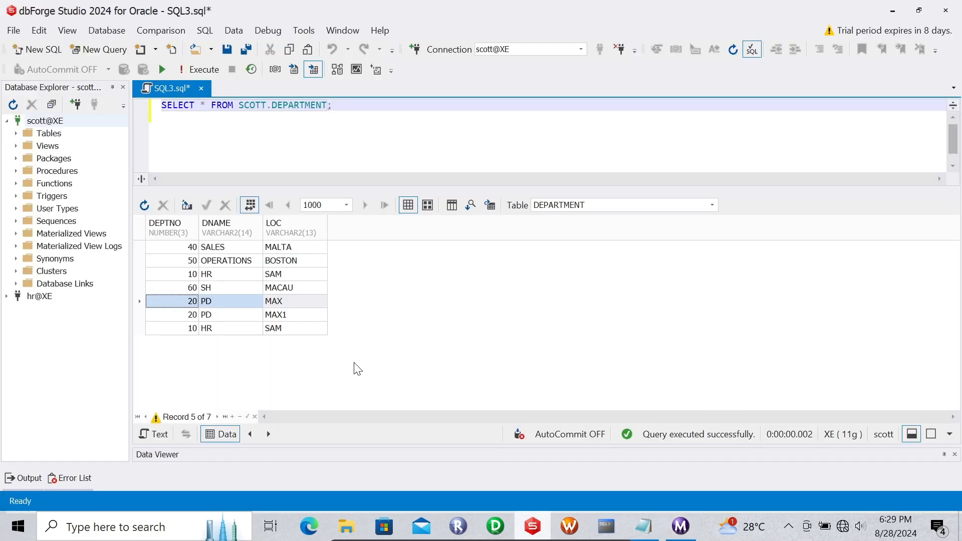
pyautogui.click(213, 328)
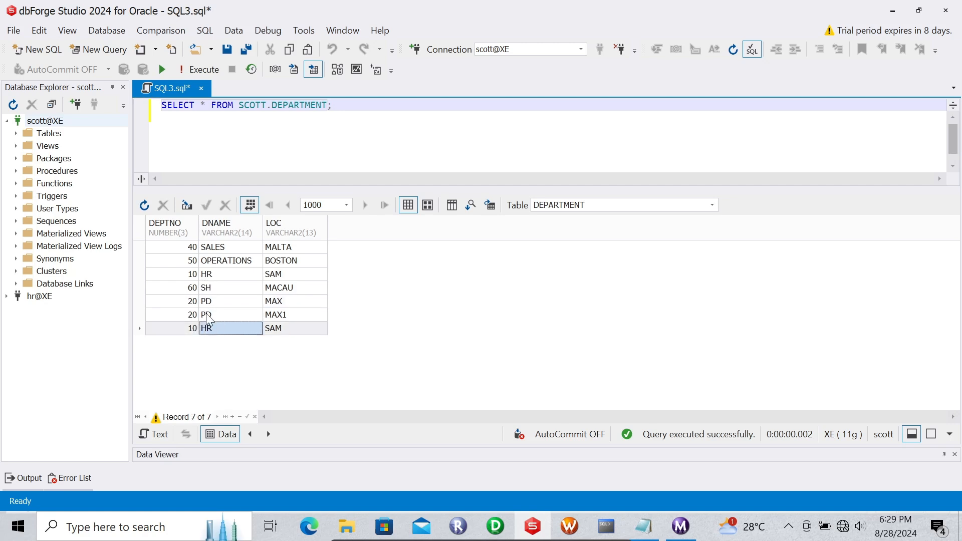
pyautogui.click(216, 316)
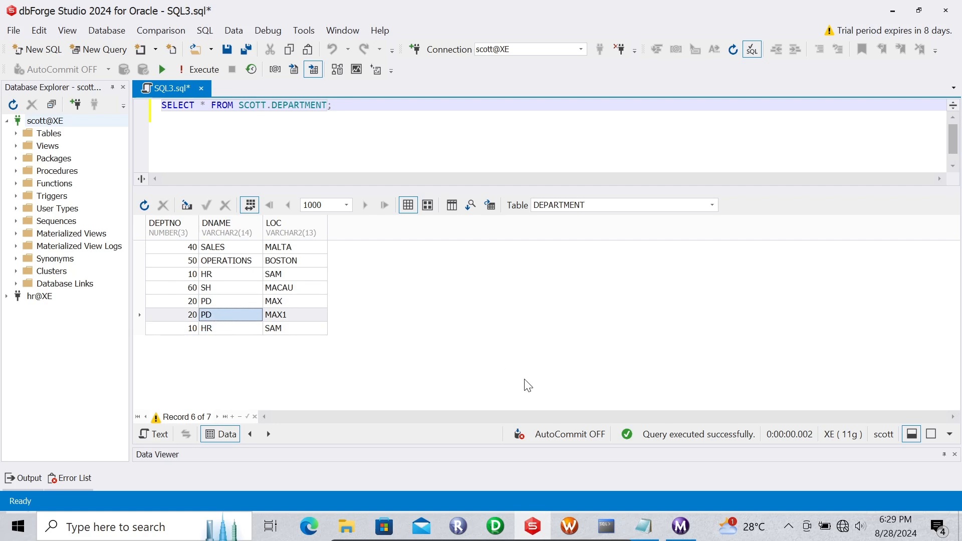
pyautogui.click(680, 526)
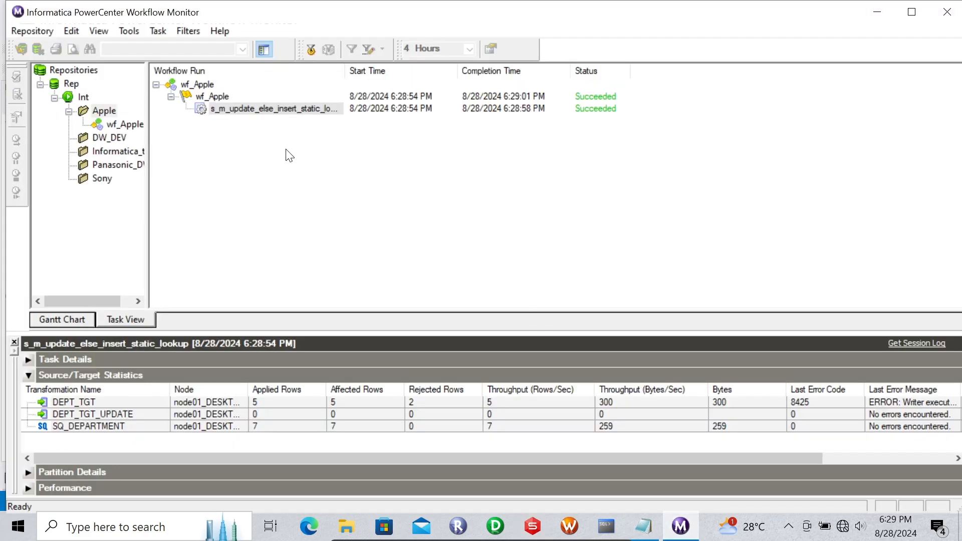
pyautogui.click(228, 112)
# - Open the static lookup session log full screen and locate the first ORA-00001 unique constraint error
pyautogui.rightClick(228, 115)
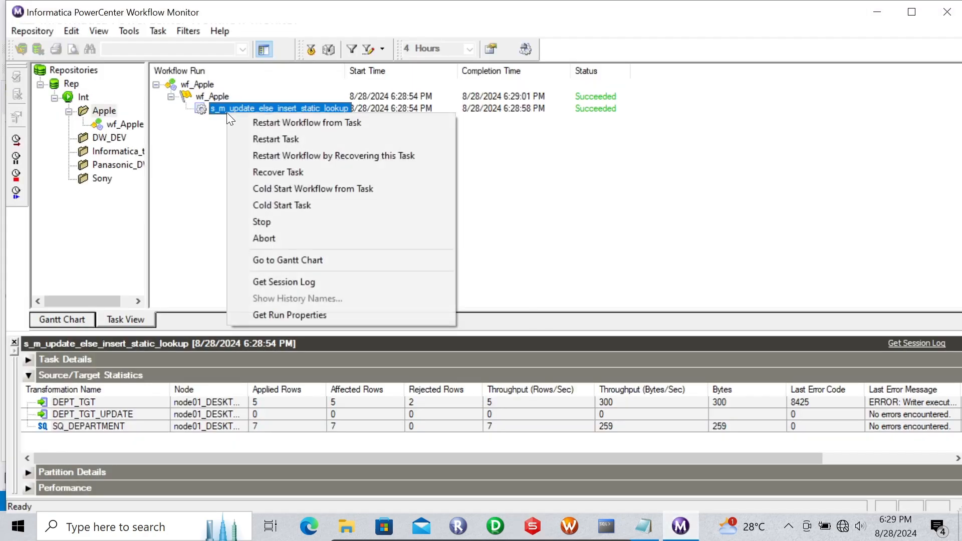
pyautogui.click(269, 282)
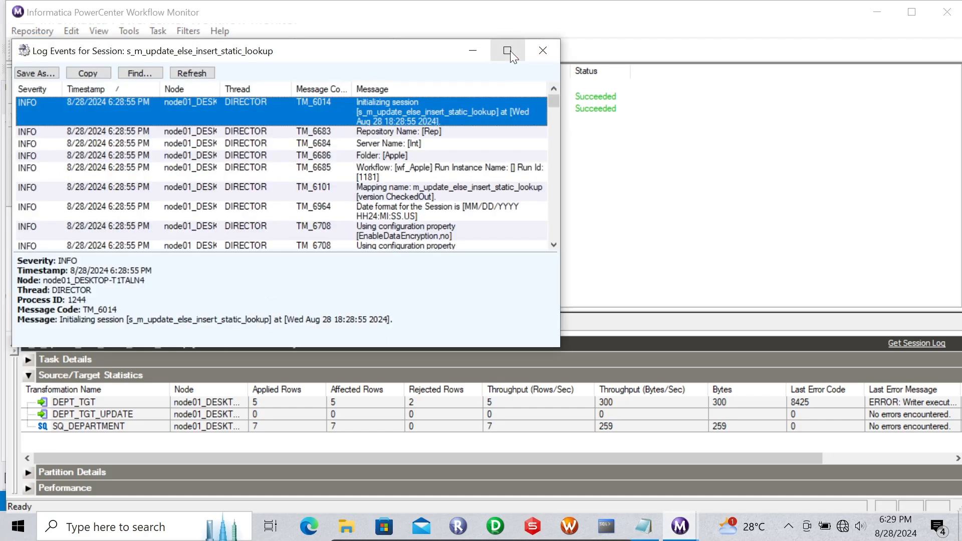
pyautogui.click(510, 50)
pyautogui.moveTo(956, 100); pyautogui.dragTo(948, 269)
pyautogui.click(410, 290)
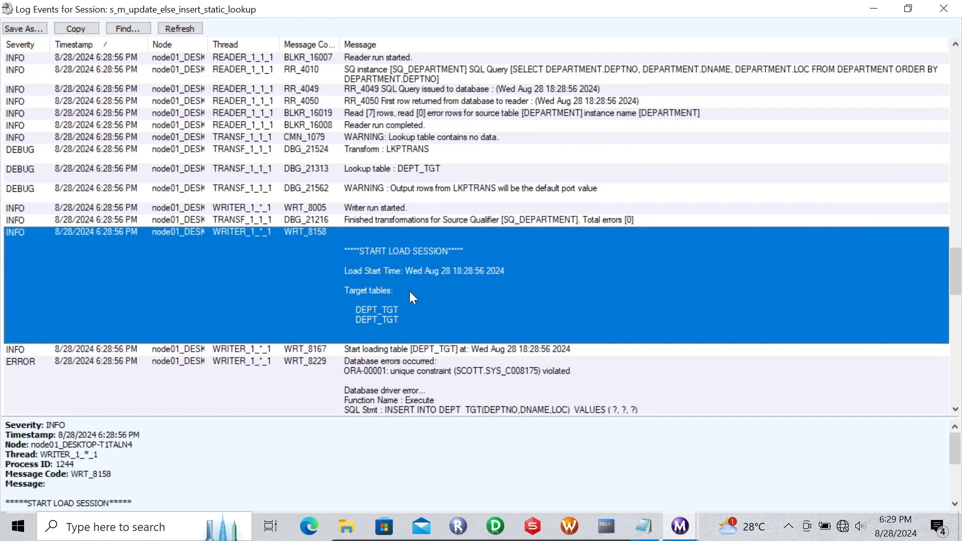
pyautogui.press('Down')
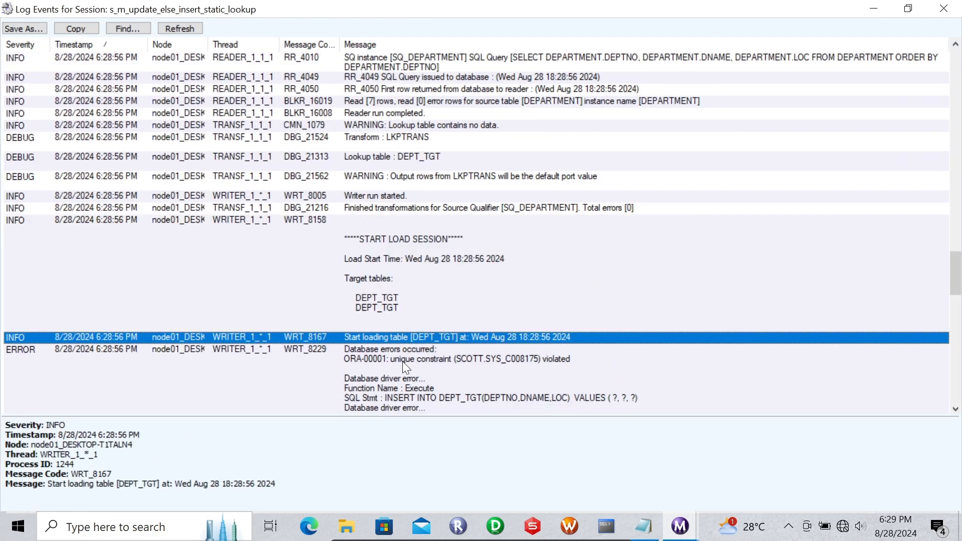
pyautogui.press('Down')
pyautogui.moveTo(955, 273); pyautogui.dragTo(958, 286)
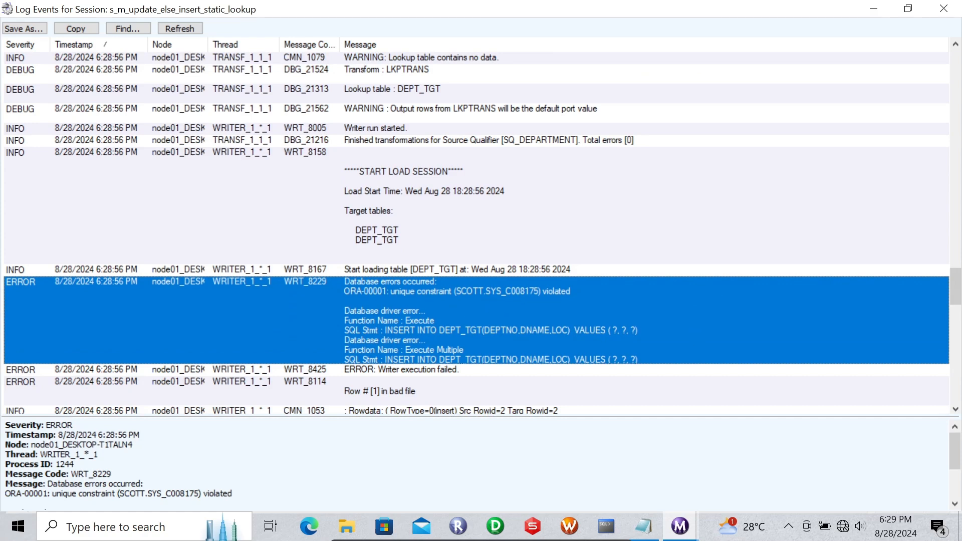
# - Cross-check the source rows, then examine the writer failure and the second unique constraint error
pyautogui.click(541, 522)
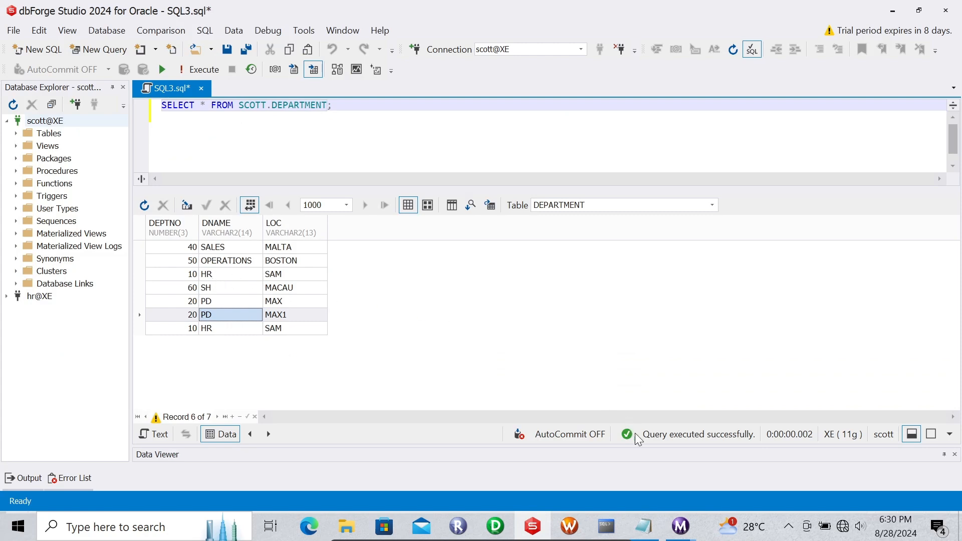
pyautogui.moveTo(680, 526)
pyautogui.click(721, 468)
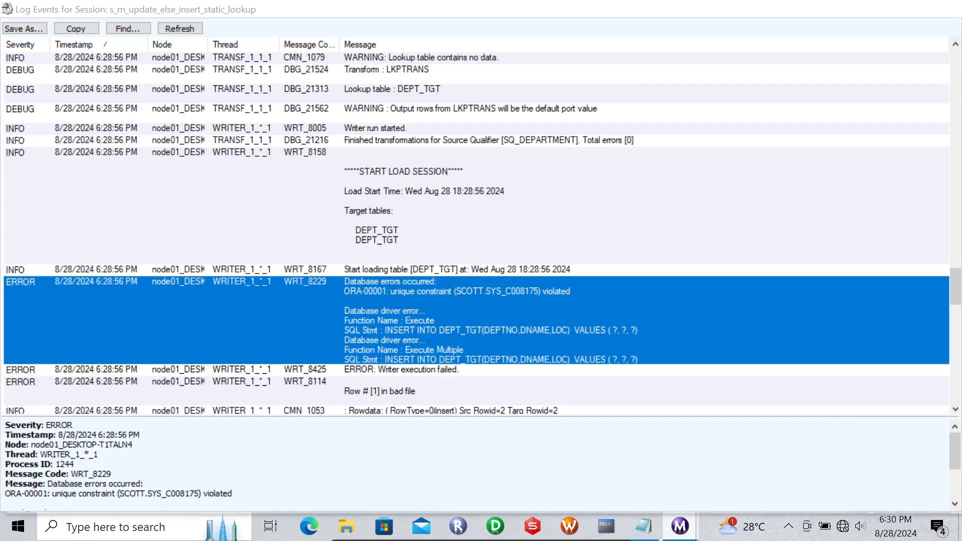
pyautogui.click(381, 368)
pyautogui.press('Down')
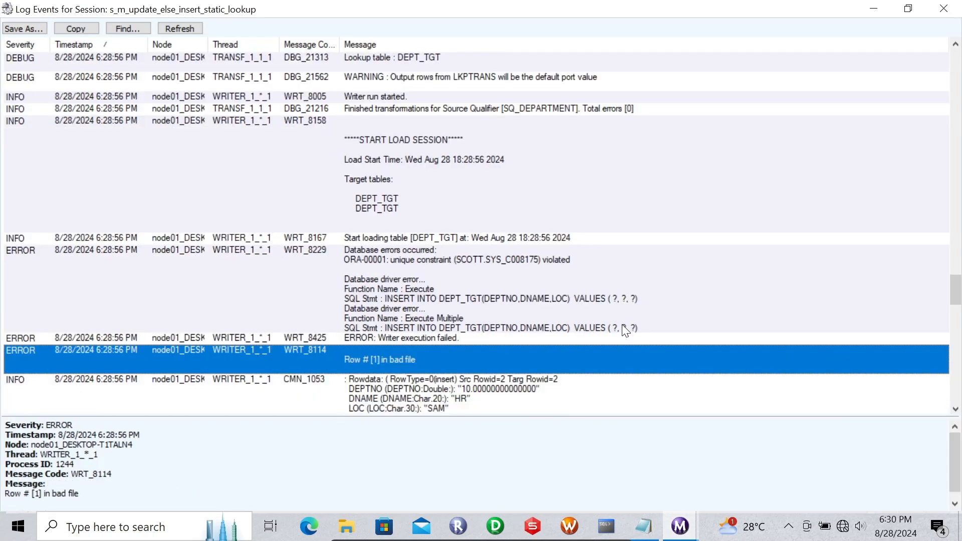
pyautogui.press('Down')
pyautogui.press('Down')
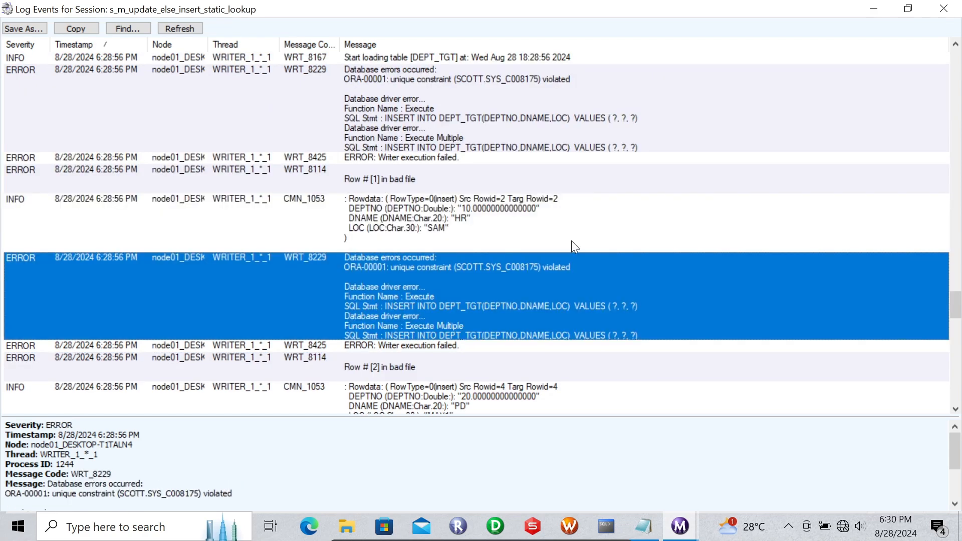
pyautogui.click(465, 105)
pyautogui.click(455, 312)
# - Read the log's load summary against the DEPARTMENT data, then hide the log and return to Designer
pyautogui.click(604, 531)
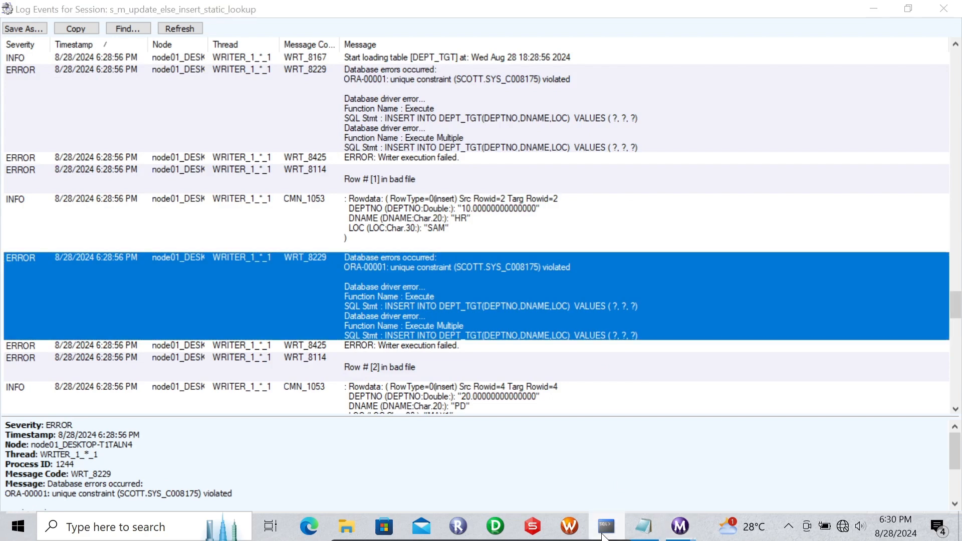
pyautogui.click(545, 528)
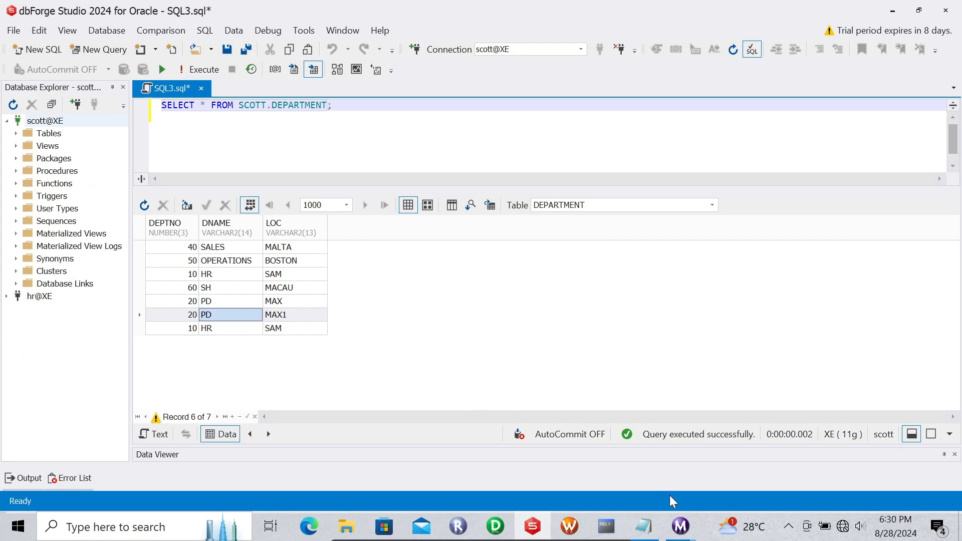
pyautogui.moveTo(679, 524)
pyautogui.click(717, 474)
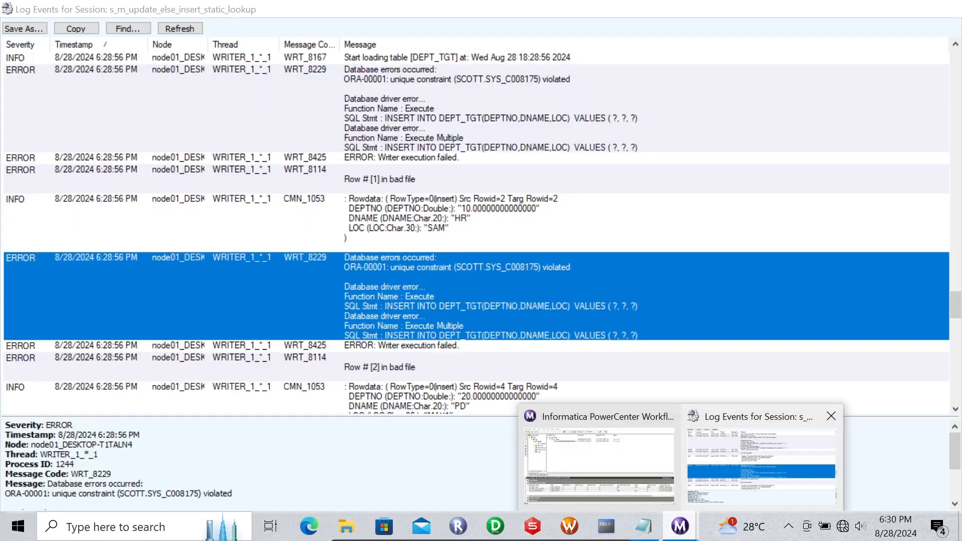
pyautogui.press('Down')
pyautogui.press('Down')
pyautogui.press('Down')
pyautogui.press('Down')
pyautogui.press('Down')
pyautogui.press('Down')
pyautogui.press('Down')
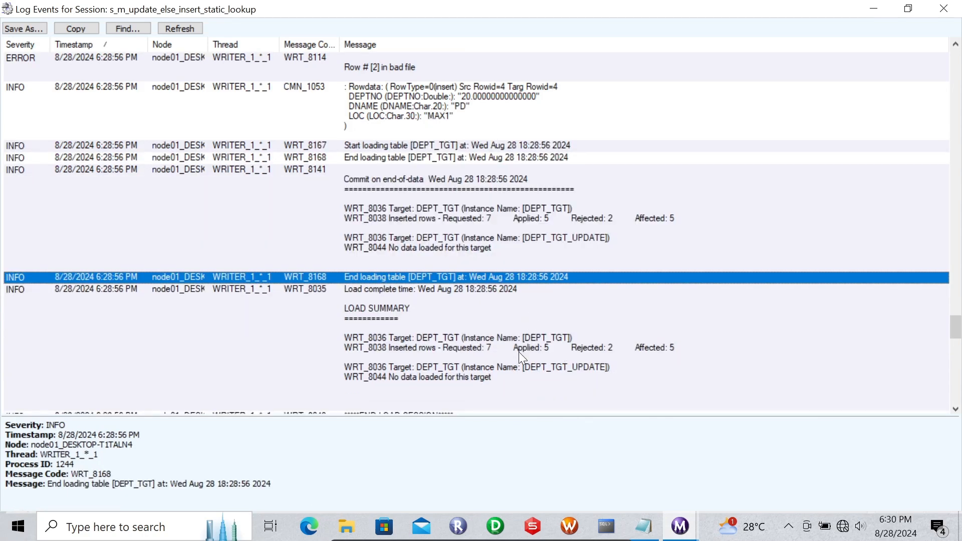
pyautogui.click(471, 354)
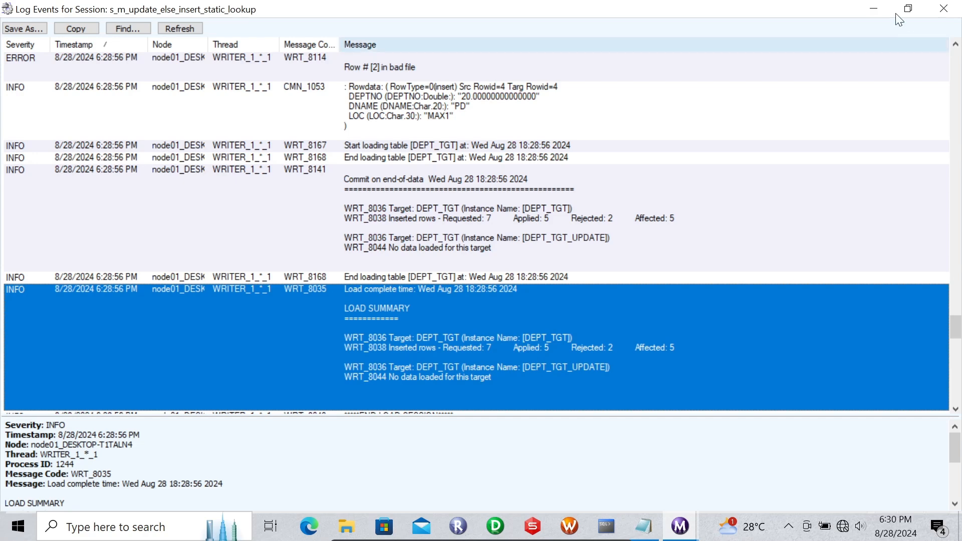
pyautogui.click(880, 8)
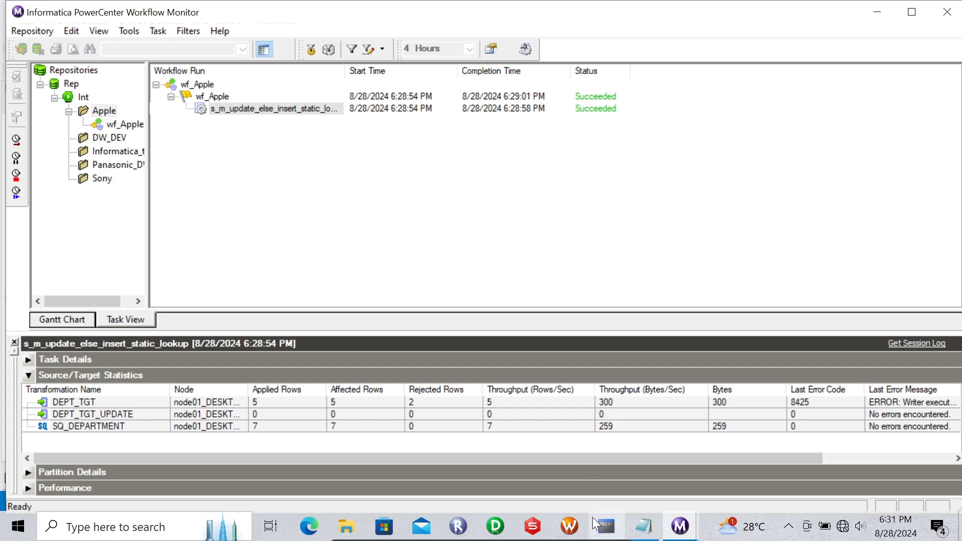
pyautogui.click(502, 520)
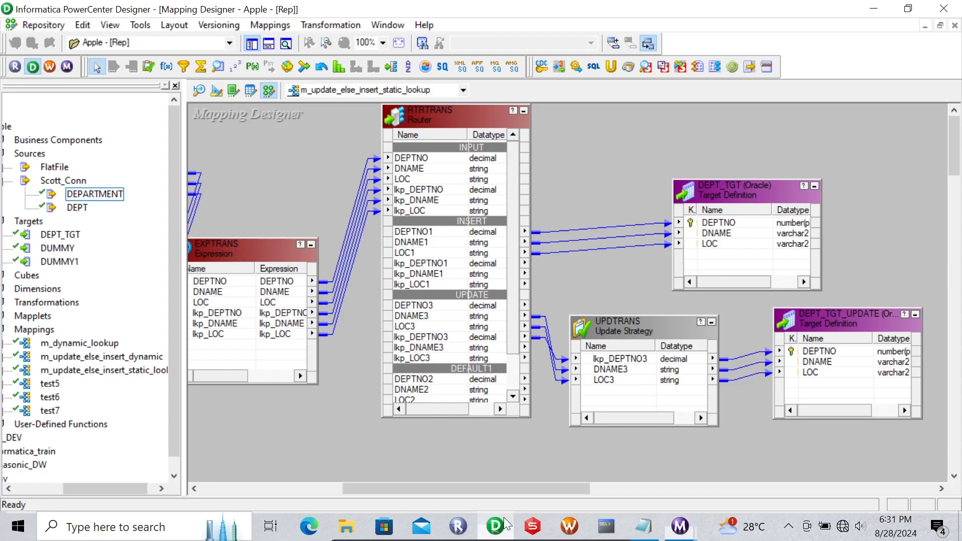
# - Load m_update_else_insert_dynamic, close its validation output, and view DEPARTMENT's seven rows in dbForge
pyautogui.click(409, 90)
pyautogui.click(354, 114)
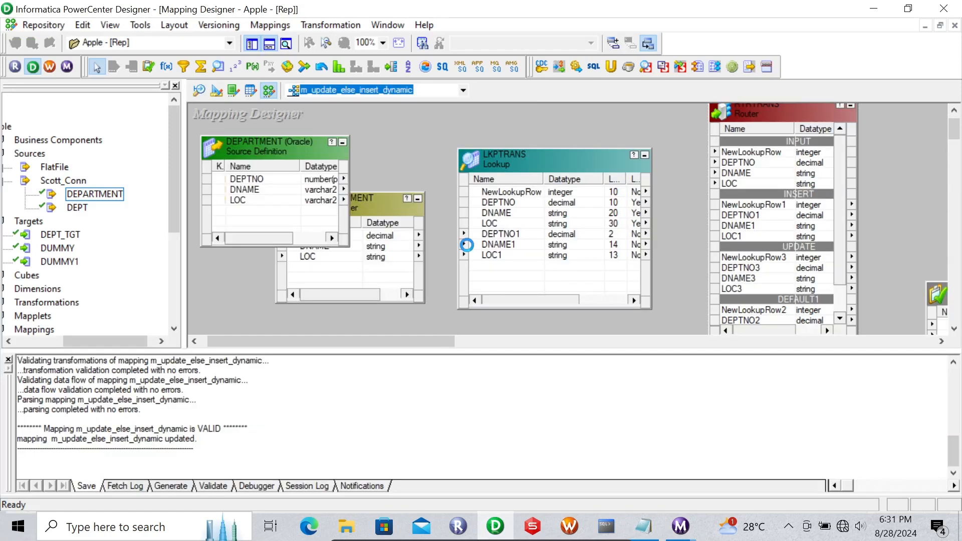
pyautogui.click(8, 361)
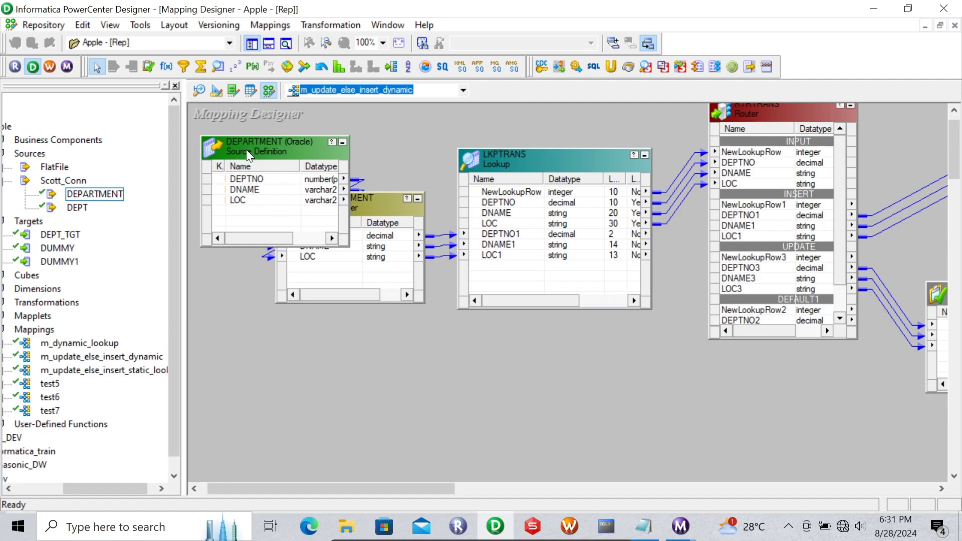
pyautogui.click(533, 526)
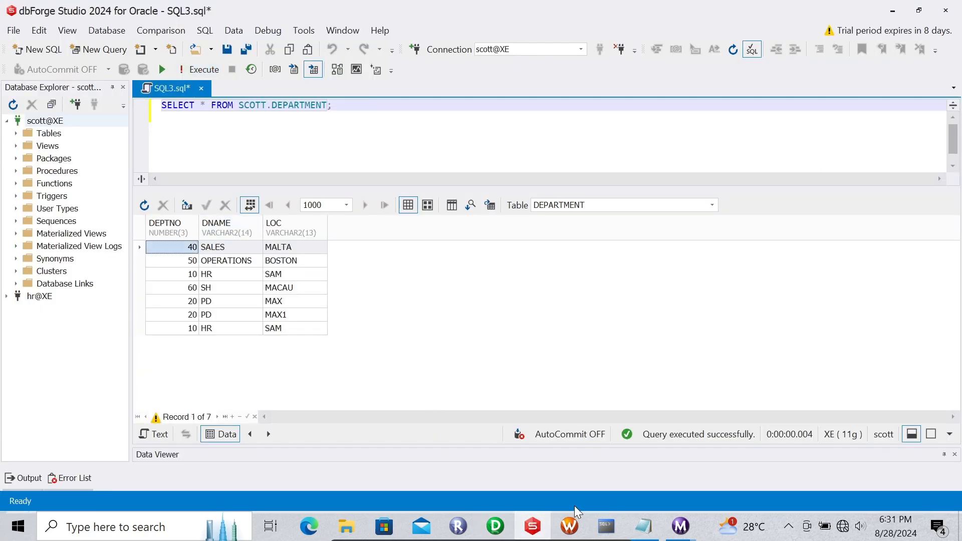
# - Rerun 'truncate table dept_tgt;' from command history, then scroll the dynamic mapping to its DEPT_TGT targets
pyautogui.click(606, 526)
pyautogui.press('Up')
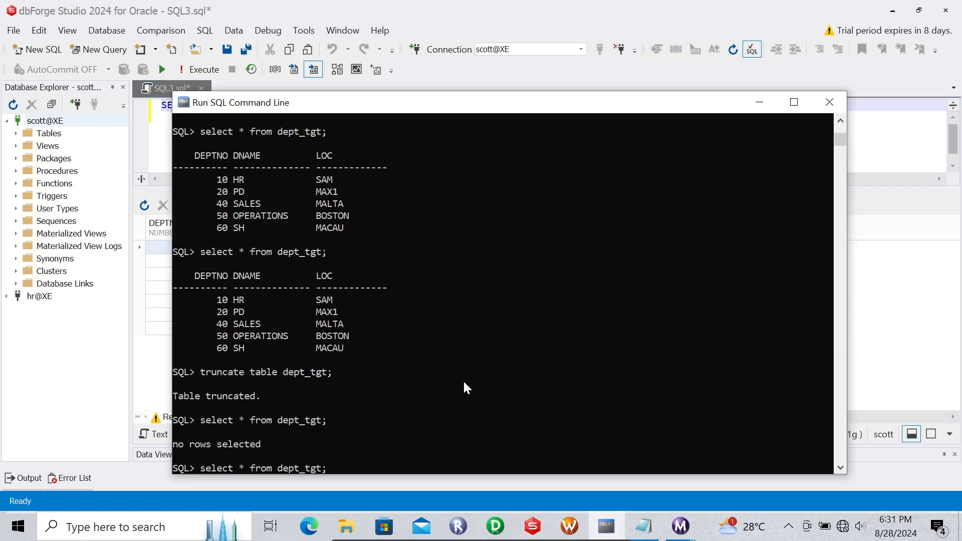
pyautogui.press('Up')
pyautogui.press('Up')
pyautogui.press('Down')
pyautogui.press('Return')
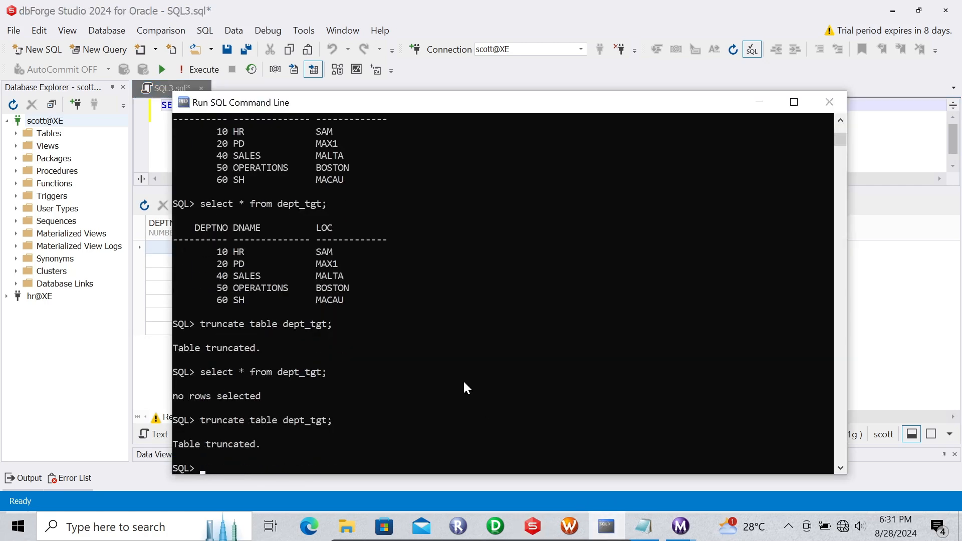
pyautogui.click(759, 102)
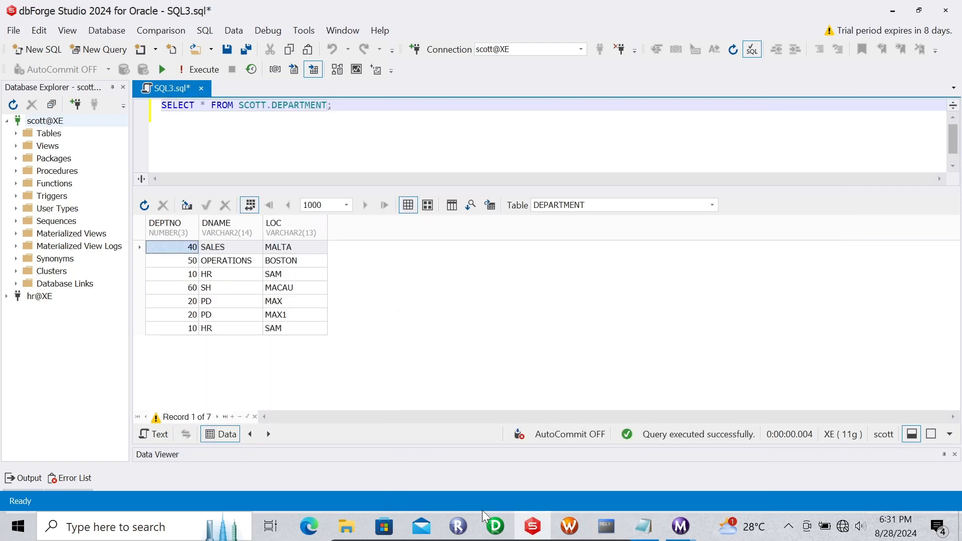
pyautogui.click(495, 526)
pyautogui.moveTo(438, 488); pyautogui.dragTo(632, 488)
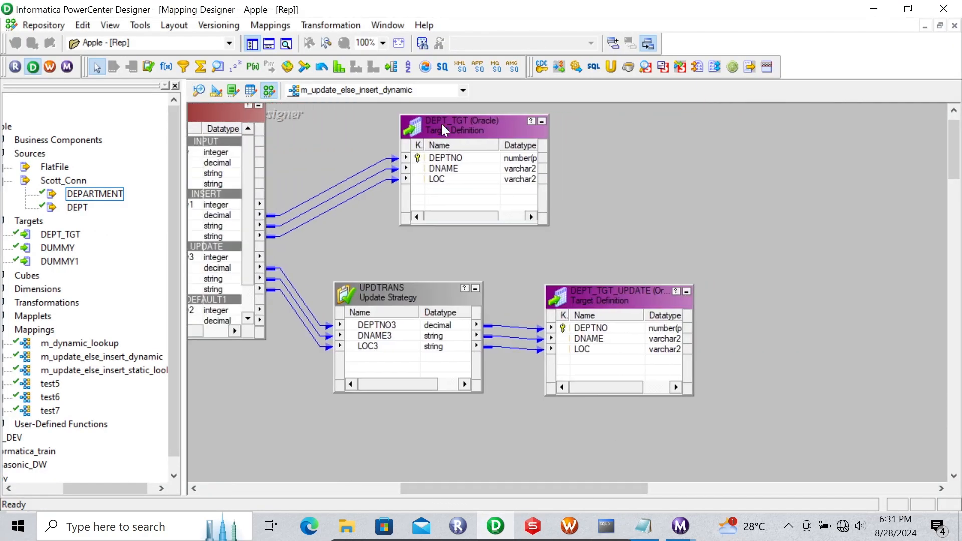
# - Preview DEPT_TGT's data by entering the database password, confirming the table is empty
pyautogui.rightClick(441, 125)
pyautogui.click(485, 164)
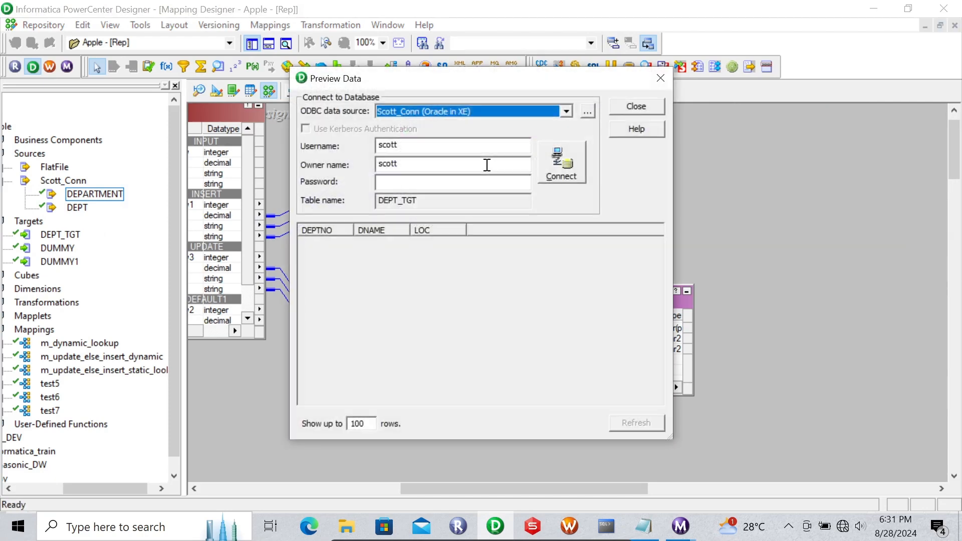
pyautogui.click(406, 182)
pyautogui.write('tiger')
pyautogui.press('Return')
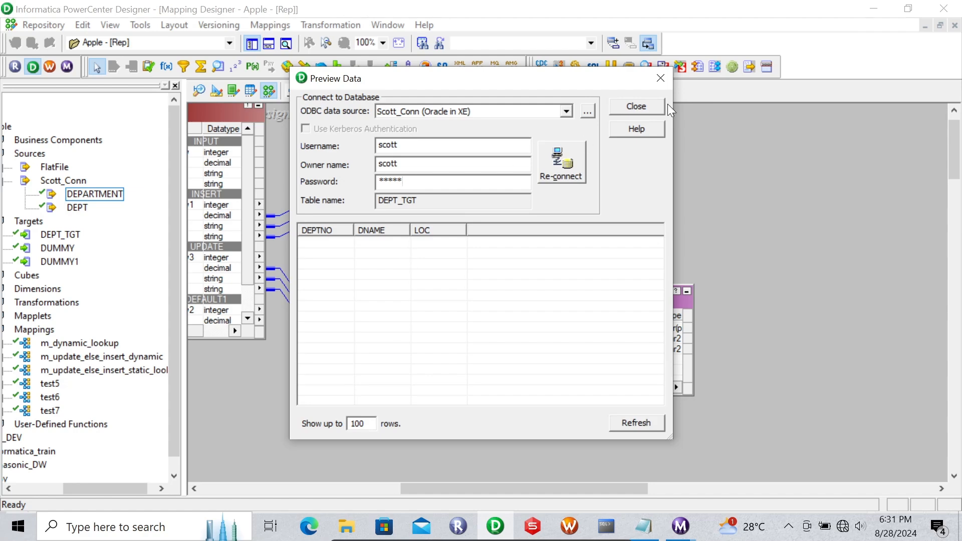
pyautogui.click(629, 106)
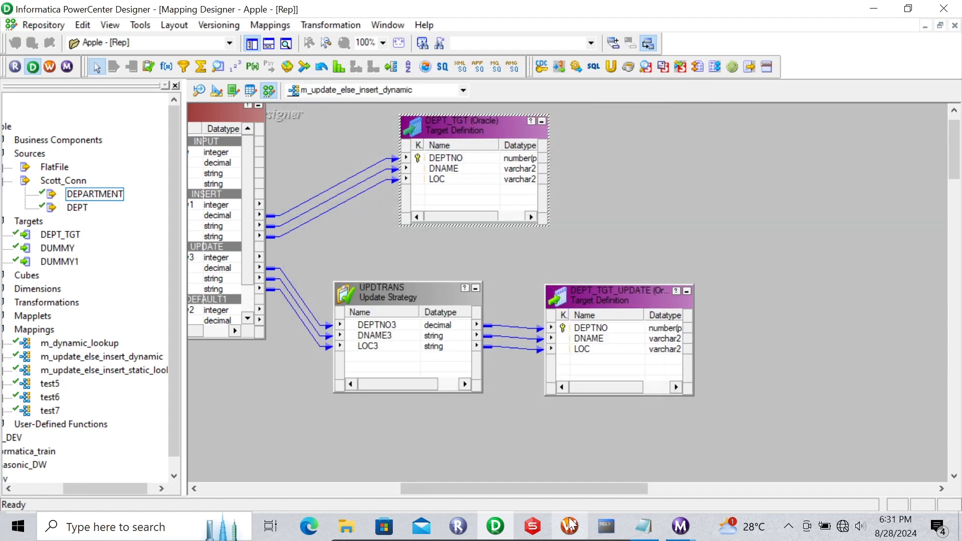
# - Start the s_m_update_else_insert_dynamic session from Workflow Manager
pyautogui.click(569, 526)
pyautogui.click(614, 263)
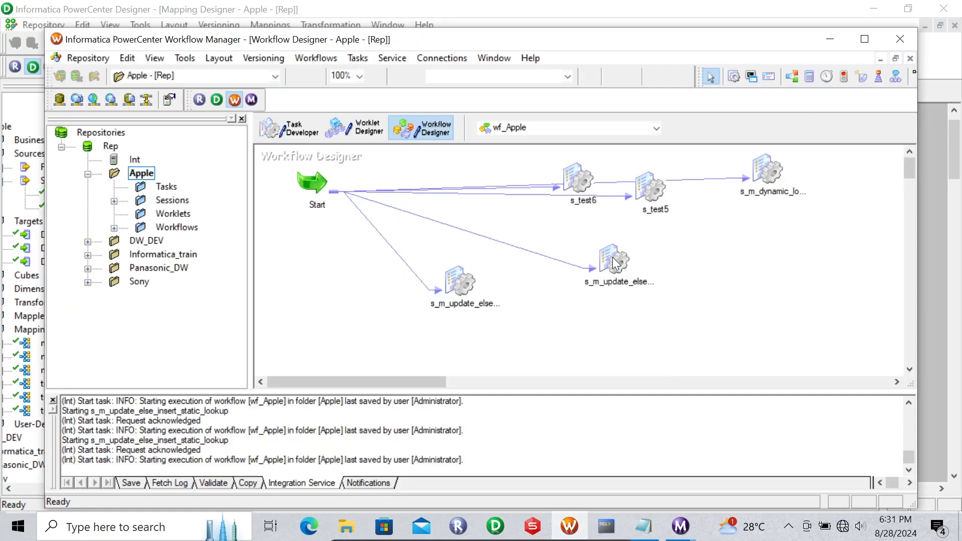
pyautogui.rightClick(614, 262)
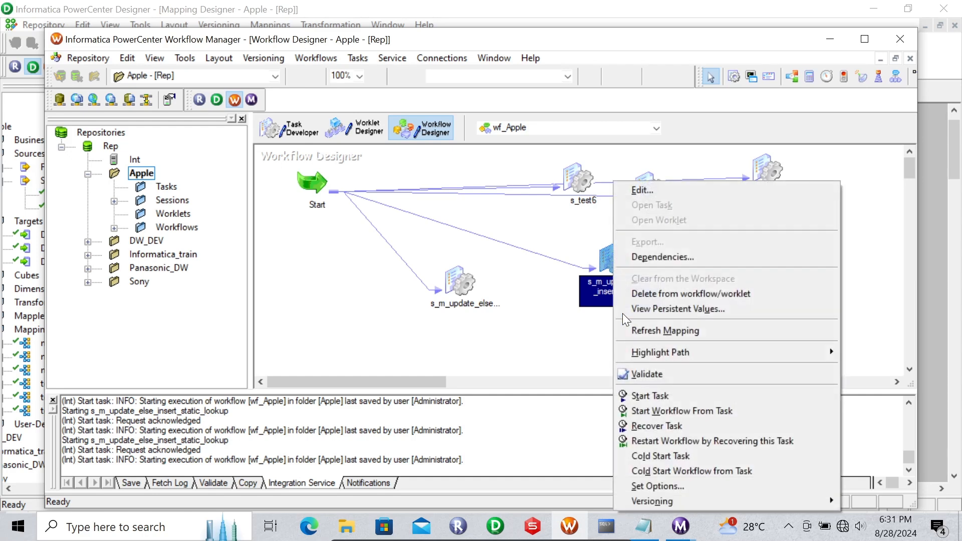
pyautogui.click(640, 399)
# - Show the dynamic run's statistics (5 inserted, 1 updated) and recall the dept_tgt select query
pyautogui.moveTo(680, 526)
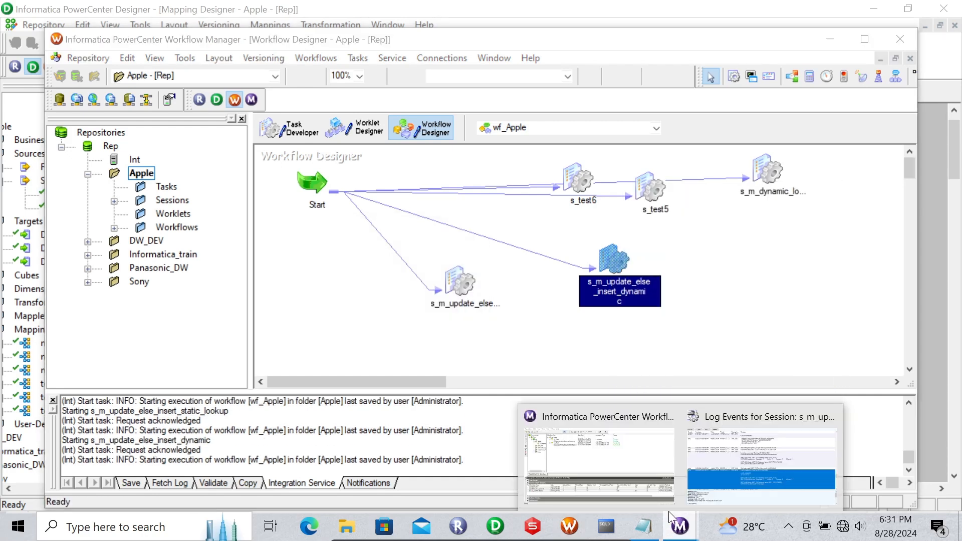
pyautogui.click(605, 459)
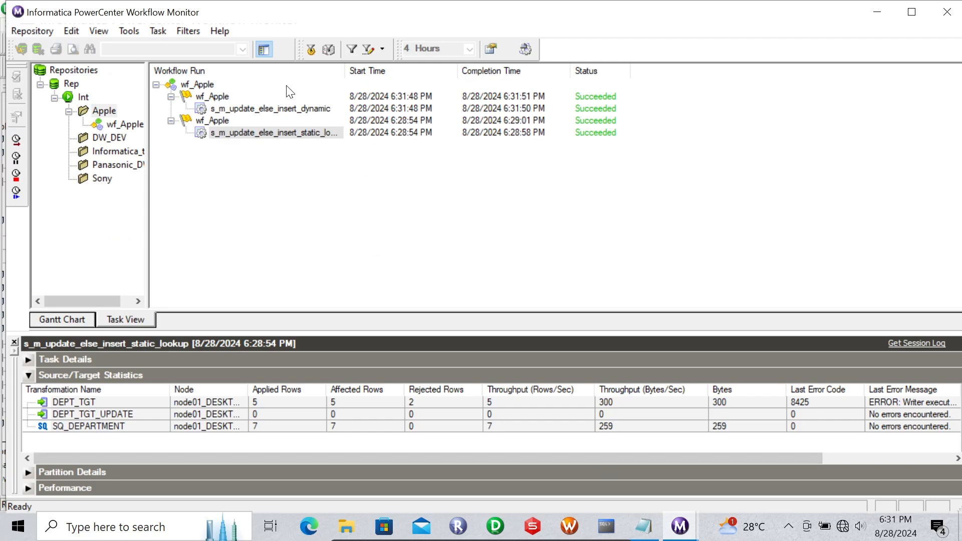
pyautogui.click(269, 108)
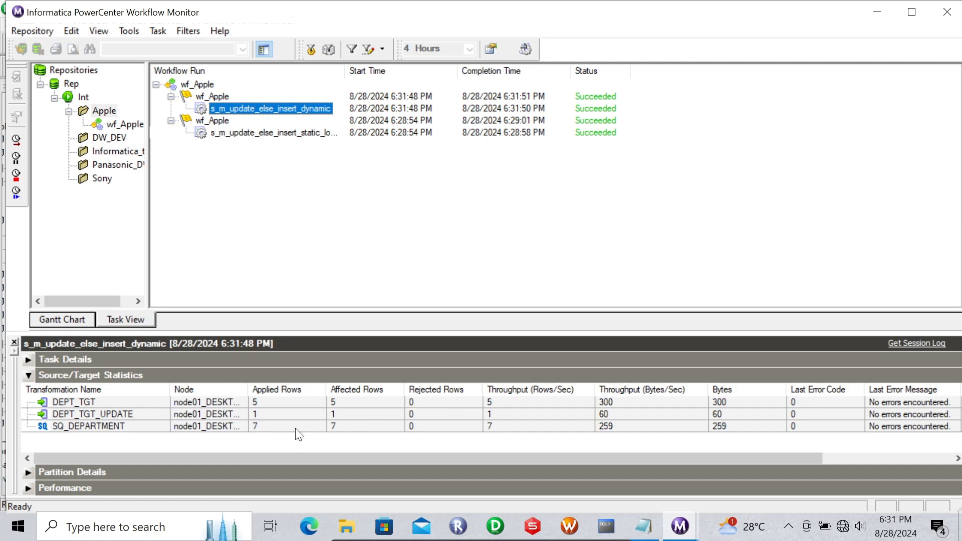
pyautogui.click(606, 525)
pyautogui.press('Up')
pyautogui.press('Up')
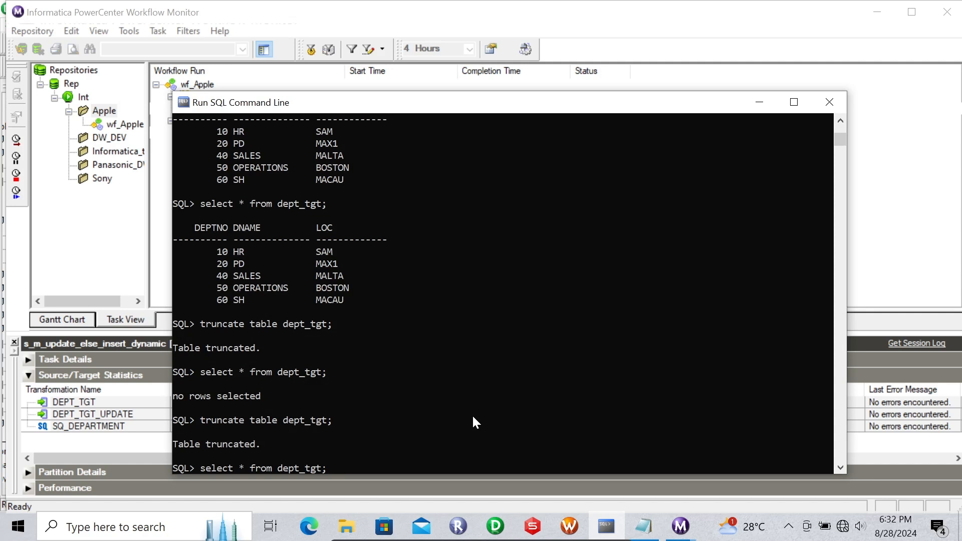
# - Run the dept_tgt query and compare its five rows with DEPARTMENT's seven rows in dbForge
pyautogui.press('Return')
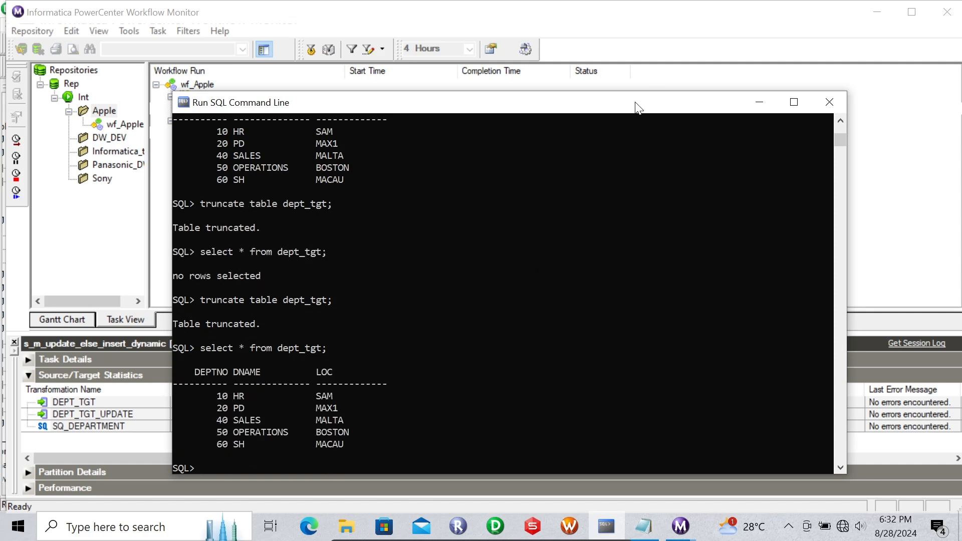
pyautogui.moveTo(640, 106); pyautogui.dragTo(734, 92)
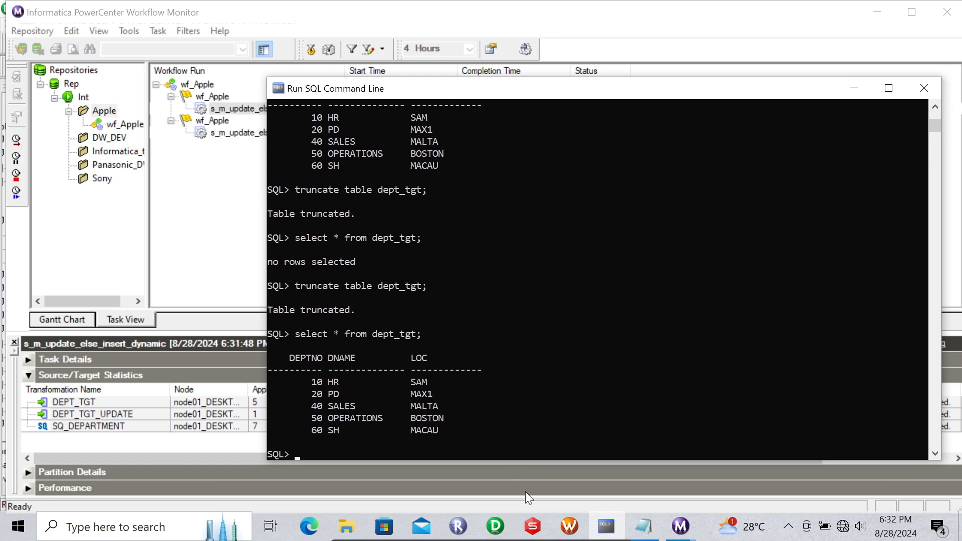
pyautogui.click(532, 526)
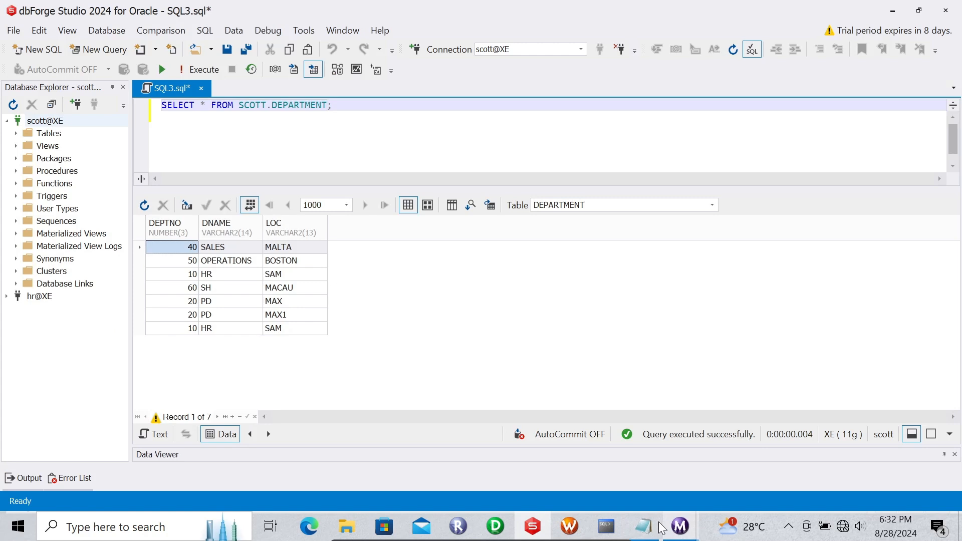
pyautogui.click(612, 527)
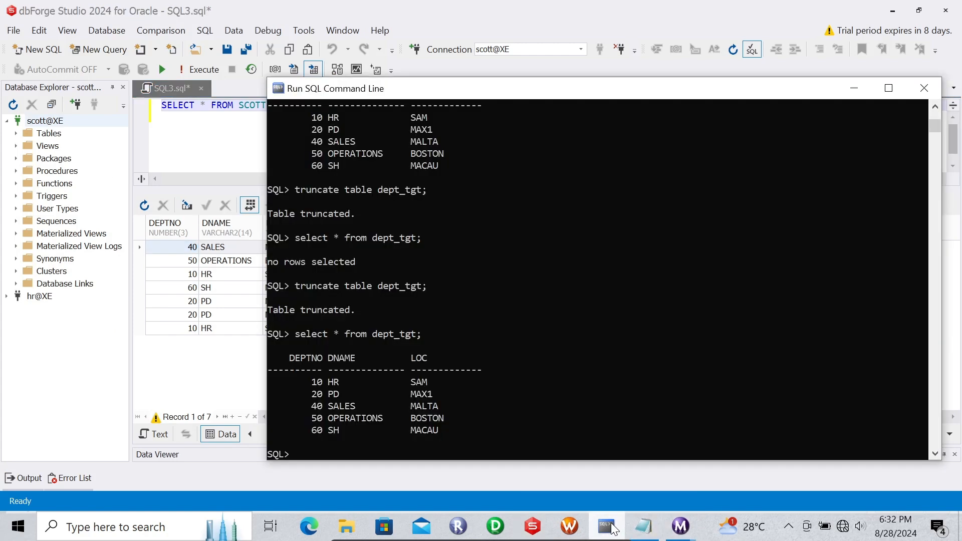
pyautogui.moveTo(419, 98); pyautogui.dragTo(508, 74)
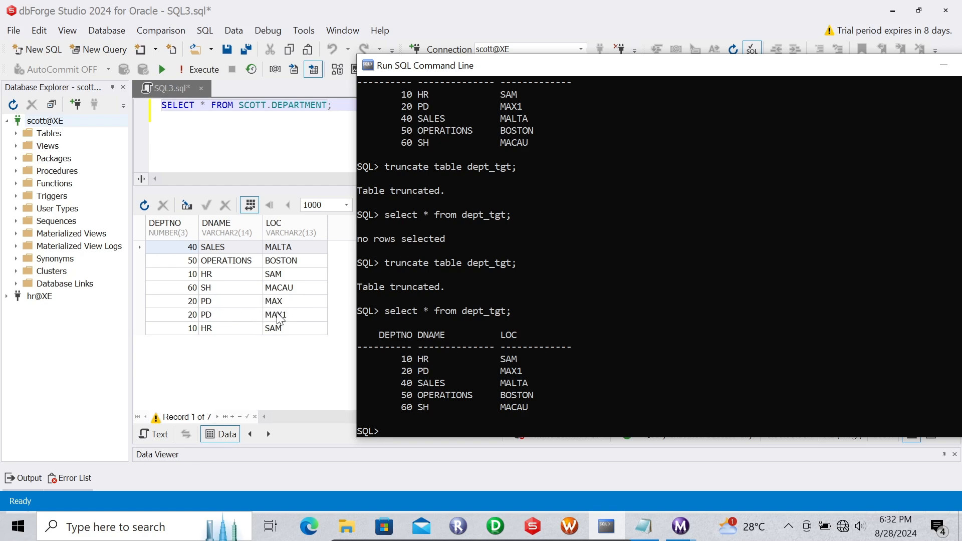
# - Cross-check Workflow Manager, Workflow Monitor and dbForge against the SQL command line results
pyautogui.click(580, 525)
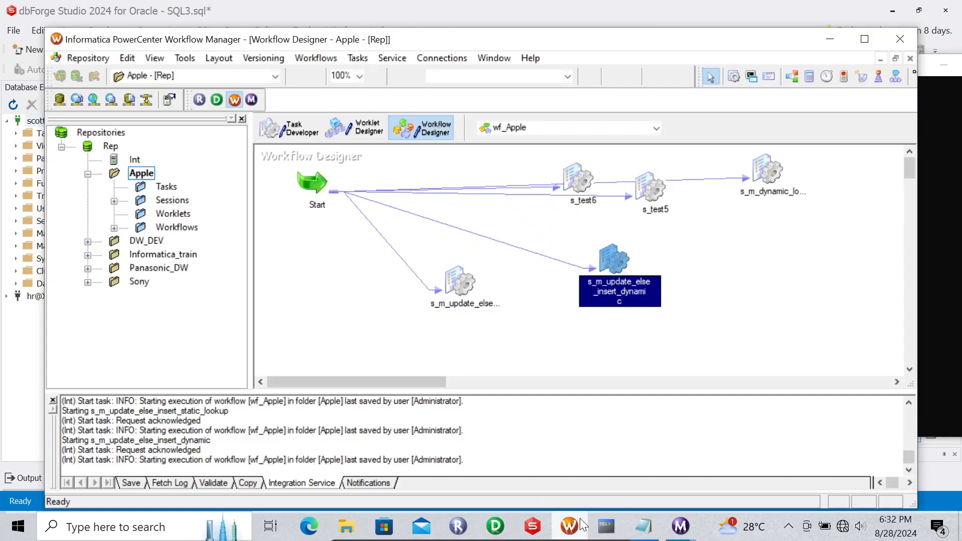
pyautogui.click(679, 524)
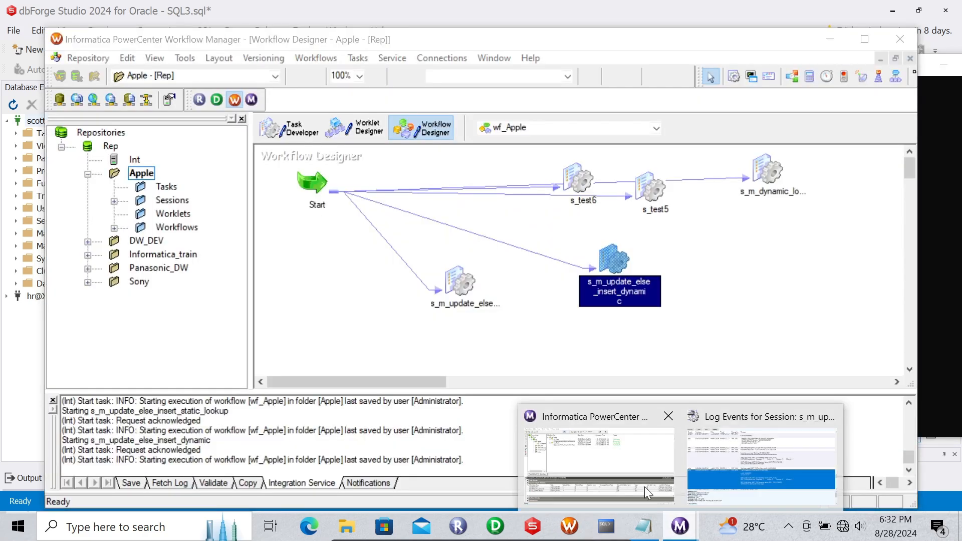
pyautogui.click(610, 463)
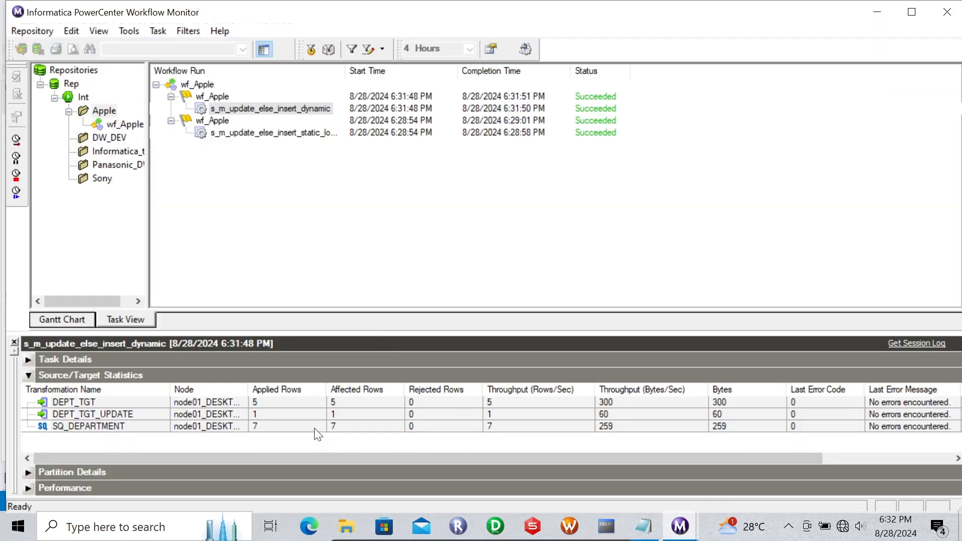
pyautogui.click(536, 526)
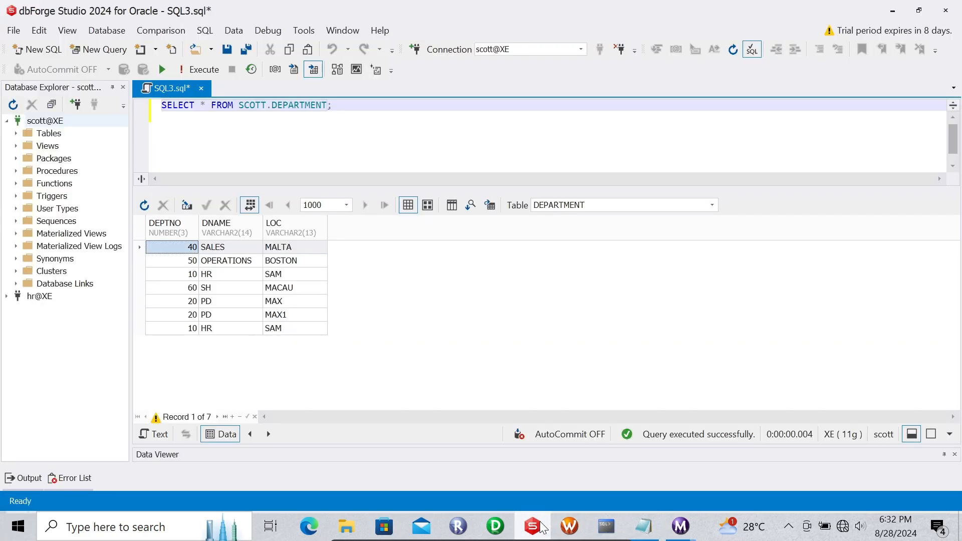
pyautogui.click(612, 517)
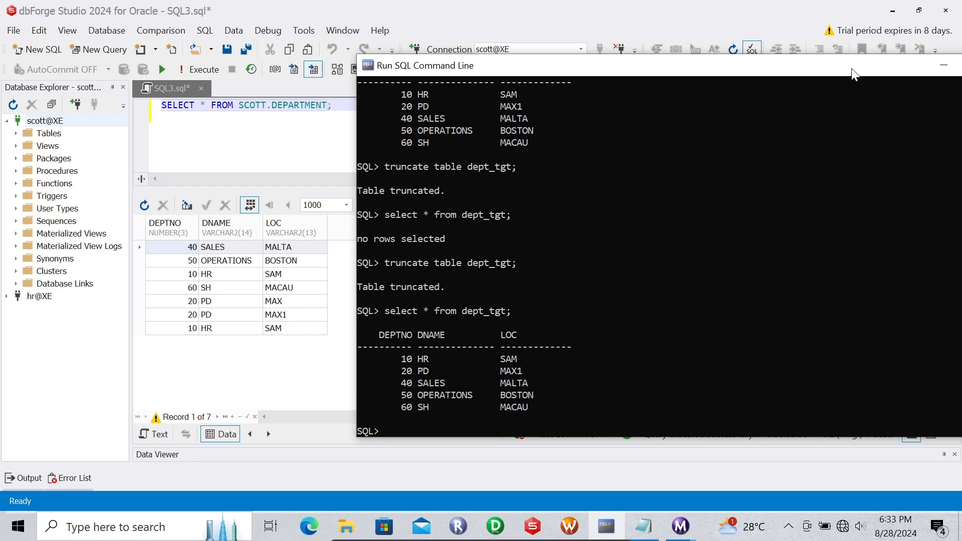
# - Minimize the SQL command line and return to the Workflow Monitor
pyautogui.moveTo(852, 69); pyautogui.dragTo(756, 71)
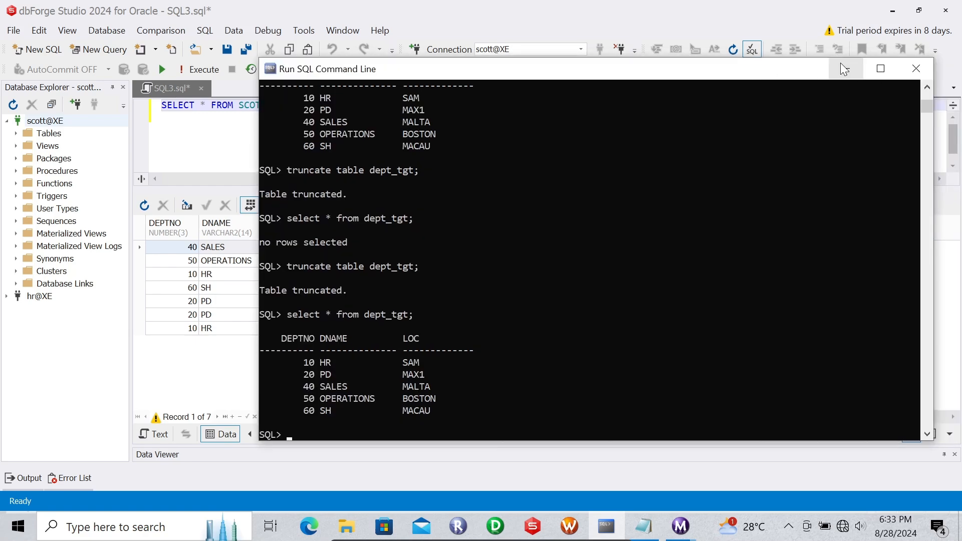
pyautogui.click(841, 65)
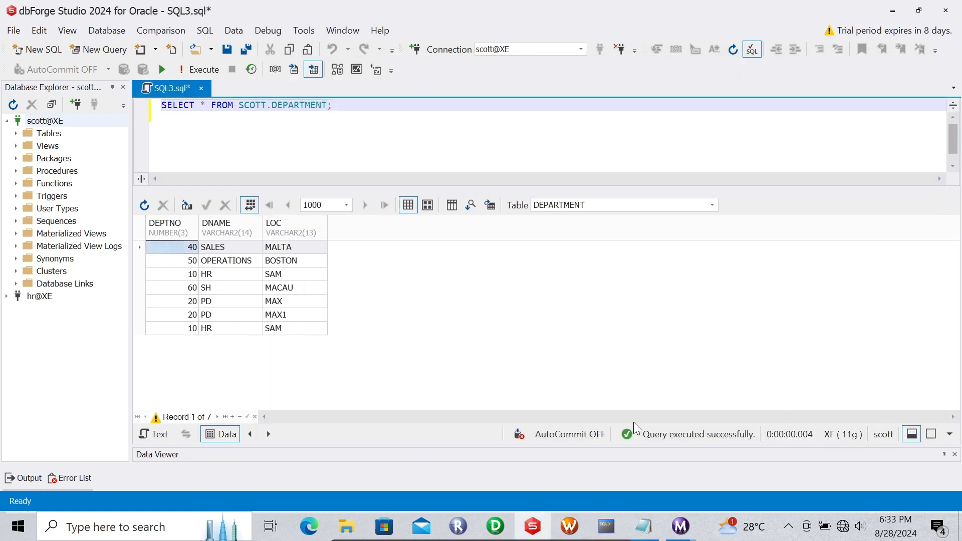
pyautogui.click(679, 526)
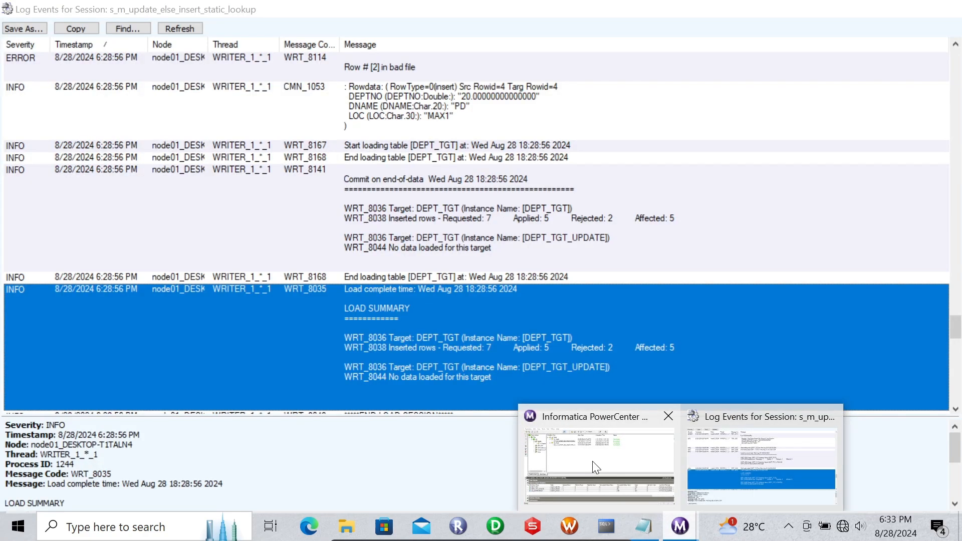
pyautogui.click(592, 461)
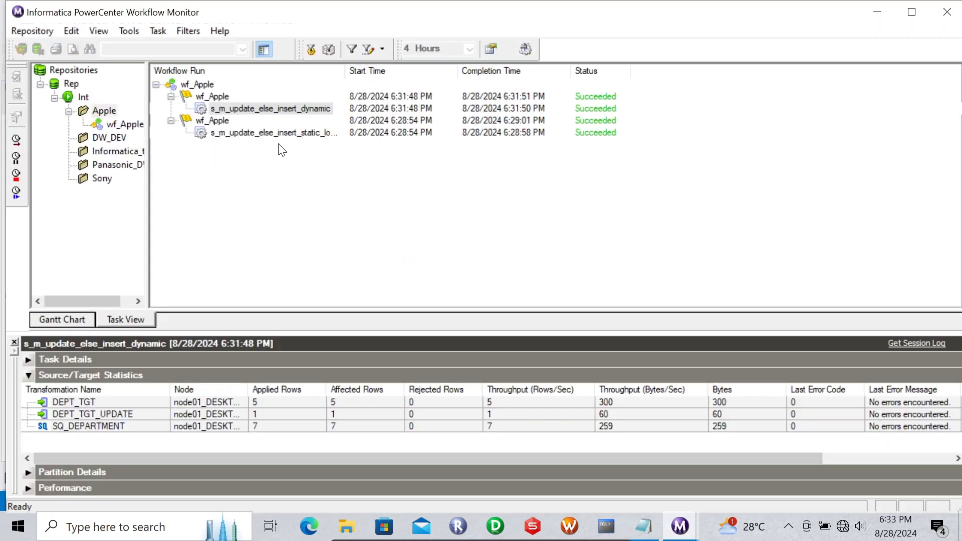
# - Open the dynamic session's log and read the WRT_8141 commit summary: 5 inserted, 1 updated, none rejected
pyautogui.rightClick(231, 107)
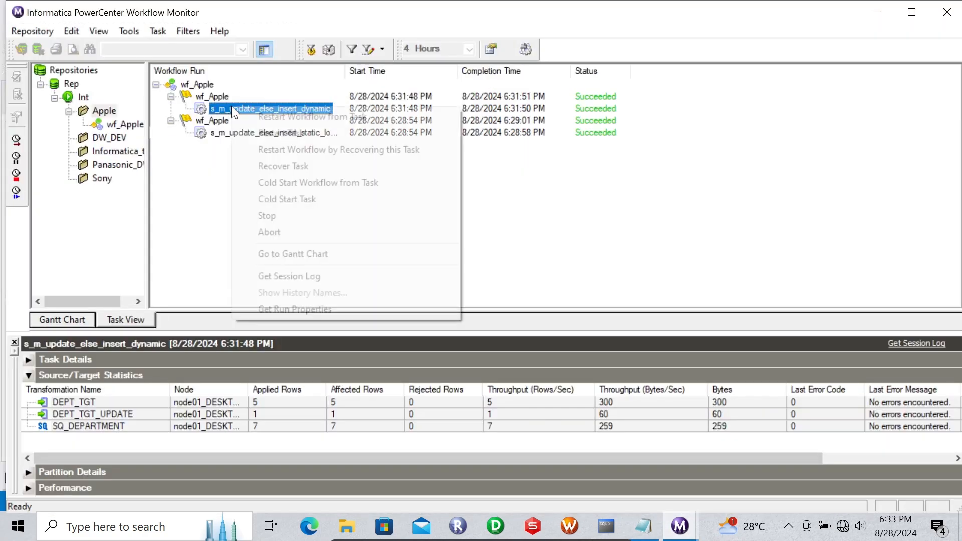
pyautogui.click(274, 277)
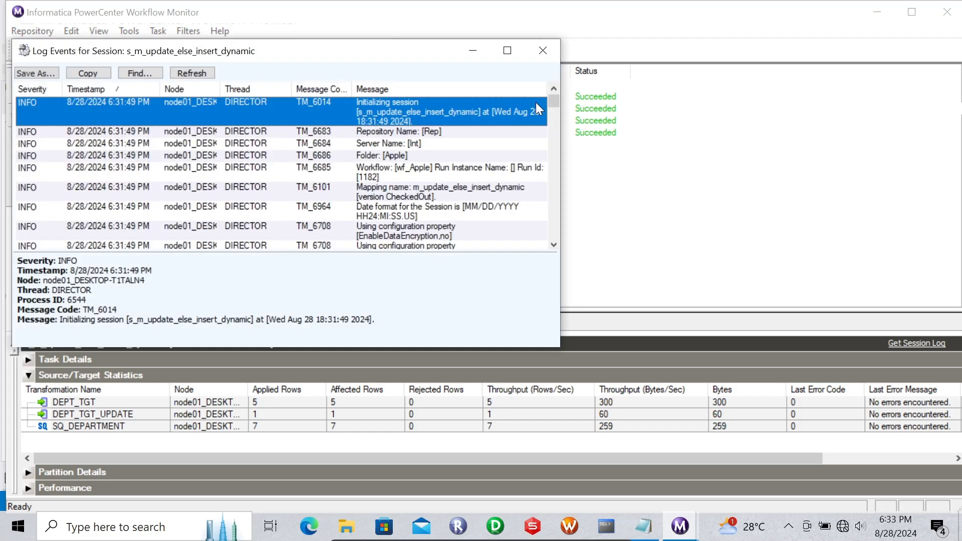
pyautogui.click(506, 51)
pyautogui.click(418, 295)
pyautogui.press('Down')
pyautogui.press('Down')
pyautogui.press('Down')
pyautogui.press('Down')
pyautogui.press('Down')
pyautogui.press('Down')
pyautogui.press('Down')
pyautogui.press('Down')
pyautogui.press('Down')
pyautogui.press('Down')
pyautogui.press('Down')
pyautogui.press('Down')
pyautogui.press('Down')
pyautogui.press('Down')
pyautogui.press('Down')
pyautogui.press('Down')
pyautogui.press('Down')
pyautogui.press('Down')
pyautogui.press('Down')
pyautogui.press('Down')
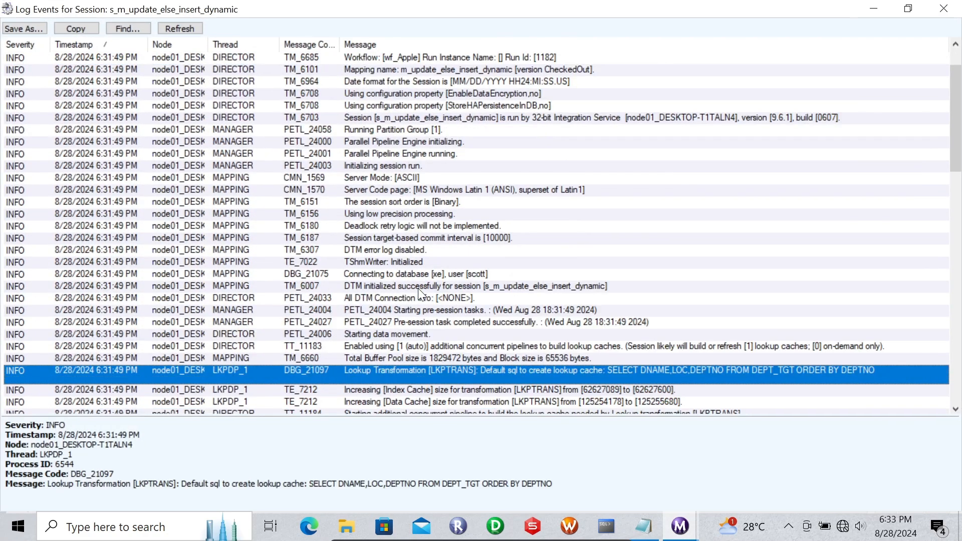
pyautogui.press('Down')
pyautogui.press('Down')
pyautogui.press('Down')
pyautogui.press('Down')
pyautogui.press('Down')
pyautogui.press('Down')
pyautogui.press('Down')
pyautogui.press('Down')
pyautogui.press('Down')
pyautogui.press('Down')
pyautogui.press('Down')
pyautogui.press('Down')
pyautogui.press('Down')
pyautogui.press('Down')
pyautogui.press('Down')
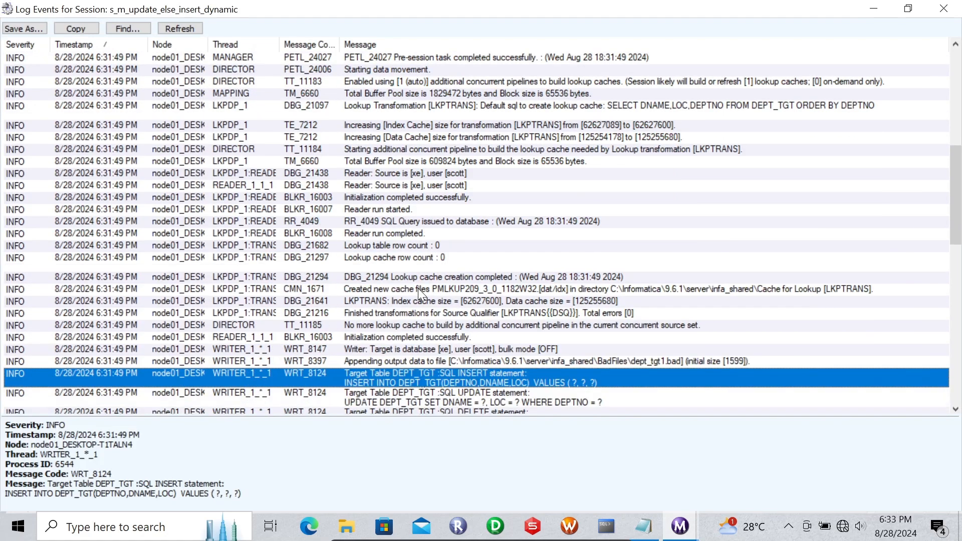
pyautogui.press('Down')
pyautogui.press('Down')
pyautogui.press('Down')
pyautogui.press('Down')
pyautogui.press('Down')
pyautogui.press('Down')
pyautogui.press('Down')
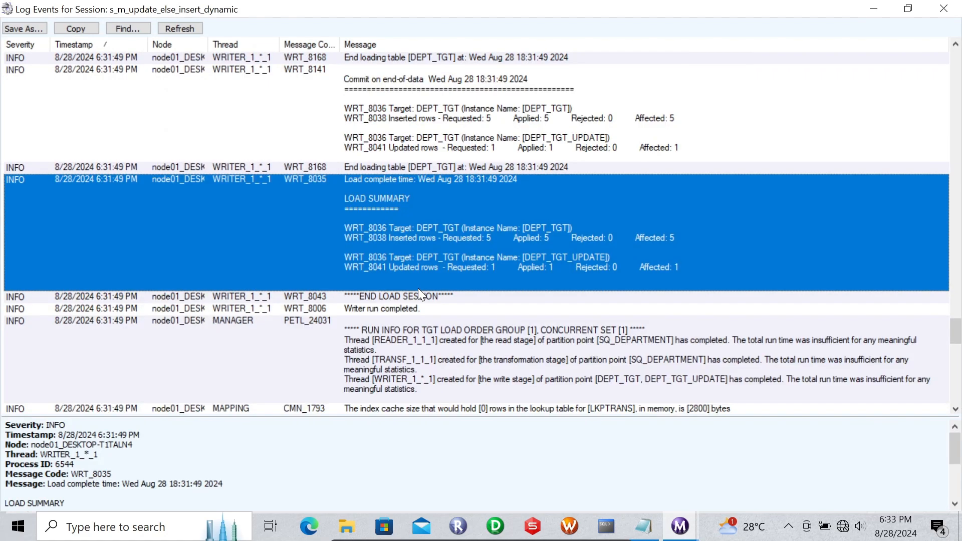
pyautogui.click(447, 124)
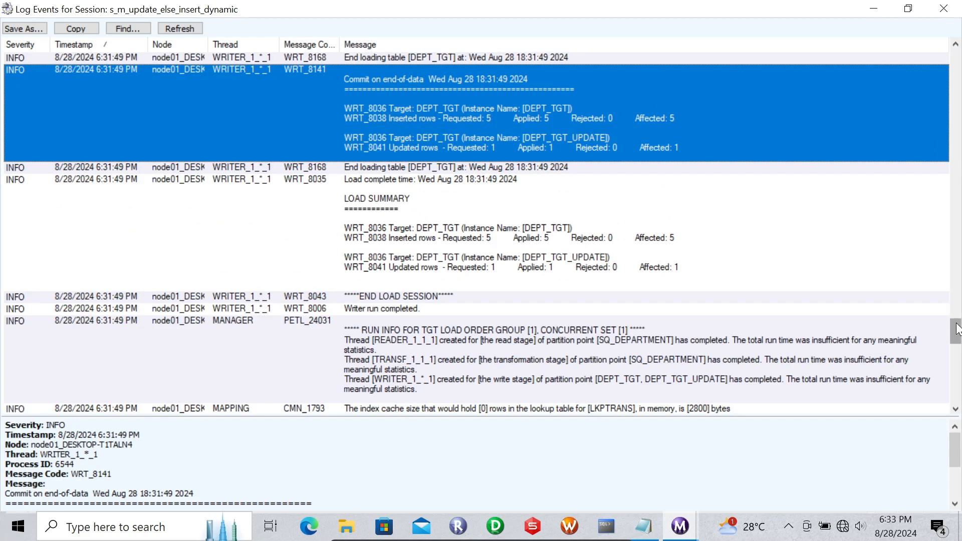
pyautogui.press('Up')
pyautogui.press('Up')
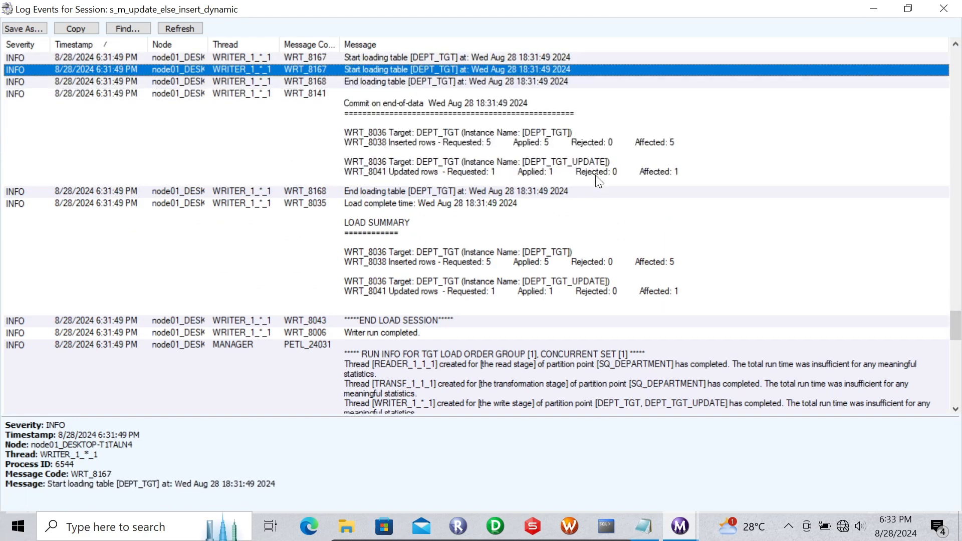
pyautogui.click(454, 159)
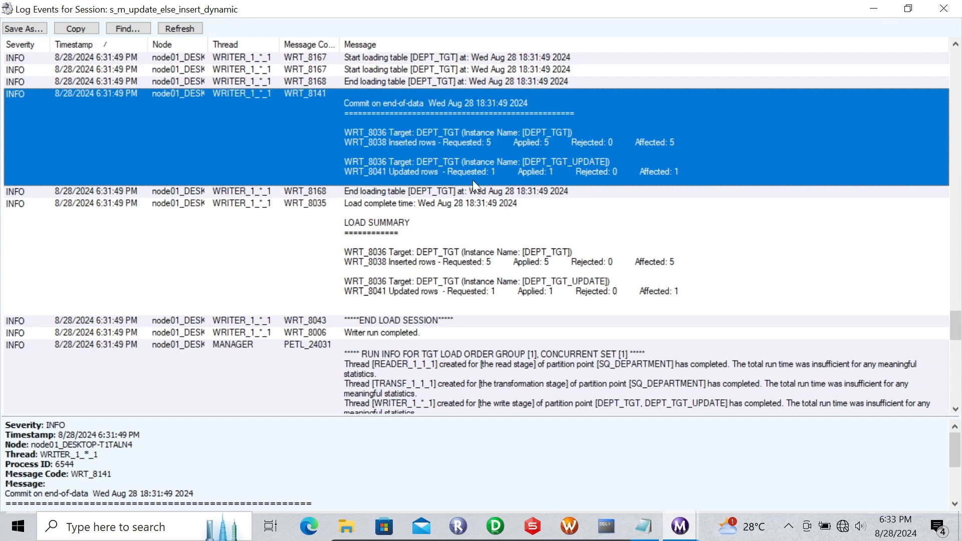
pyautogui.moveTo(957, 321)
pyautogui.mouseDown()
pyautogui.moveTo(956, 236)
pyautogui.moveTo(958, 310)
pyautogui.mouseUp()
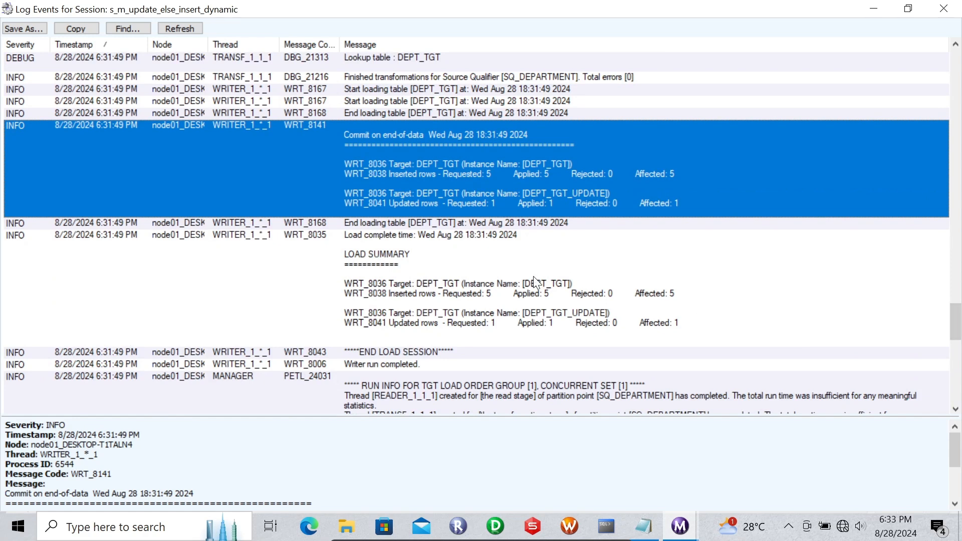
# - Close the session log, review the static vs dynamic cache notes in Notepad, and return to SQL*Plus
pyautogui.click(948, 10)
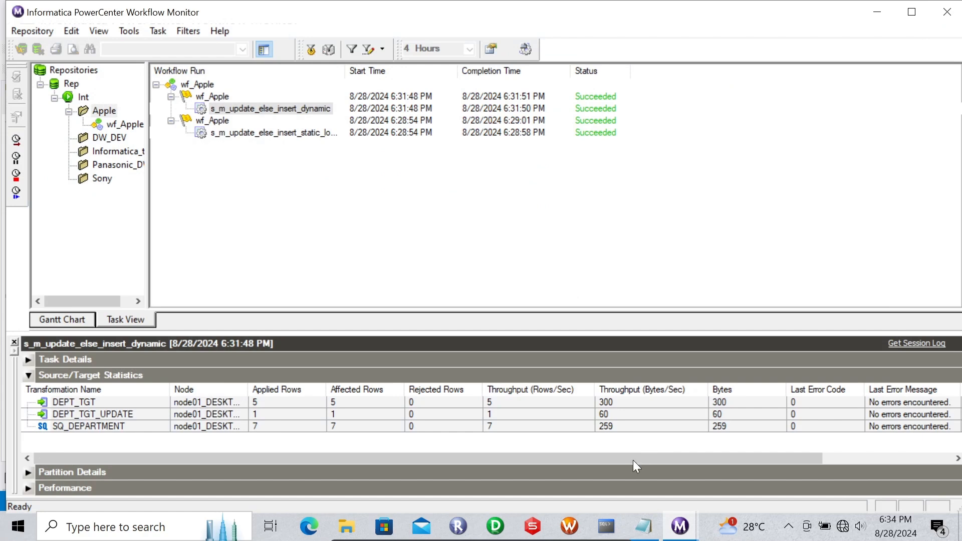
pyautogui.click(643, 526)
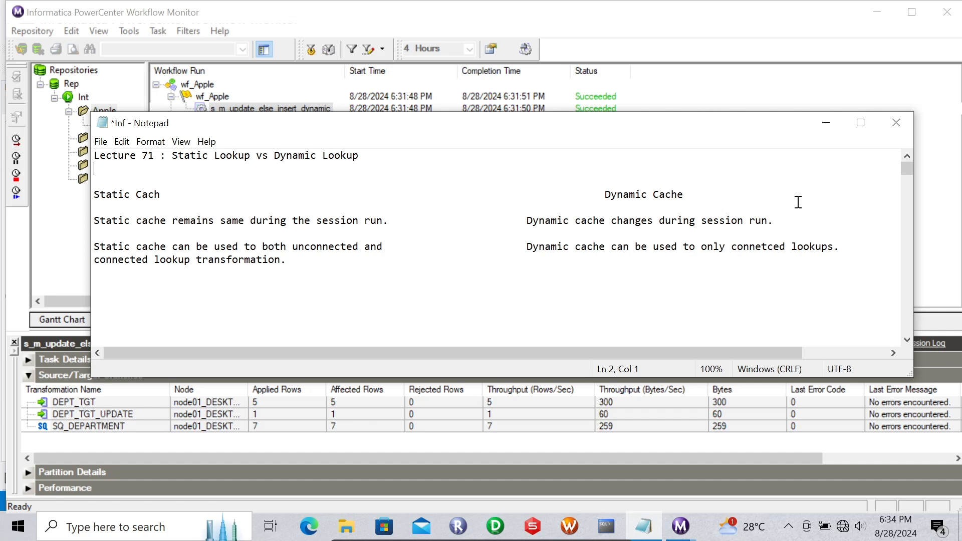
pyautogui.click(833, 125)
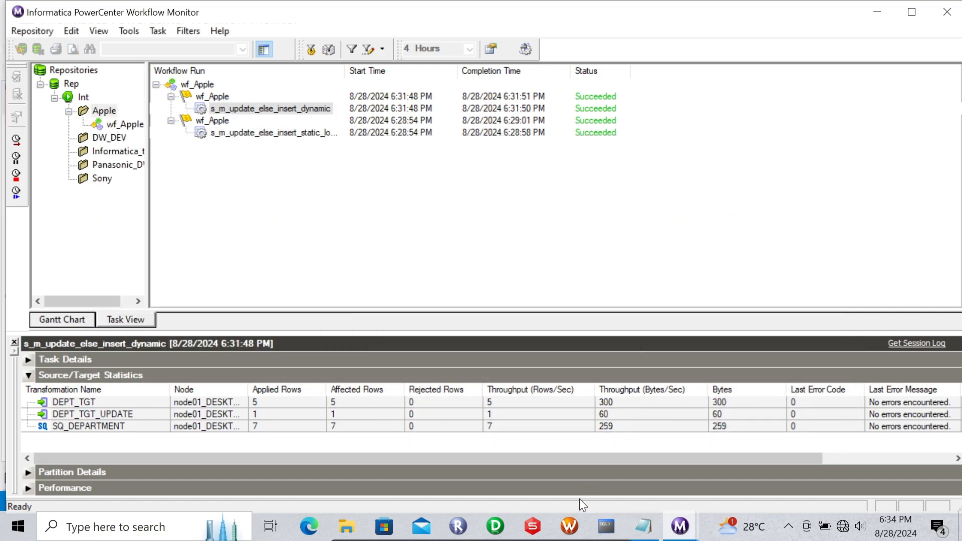
pyautogui.click(595, 518)
# - Truncate dept_tgt, confirm the select returns no rows, then switch to PowerCenter Designer
pyautogui.press('Up')
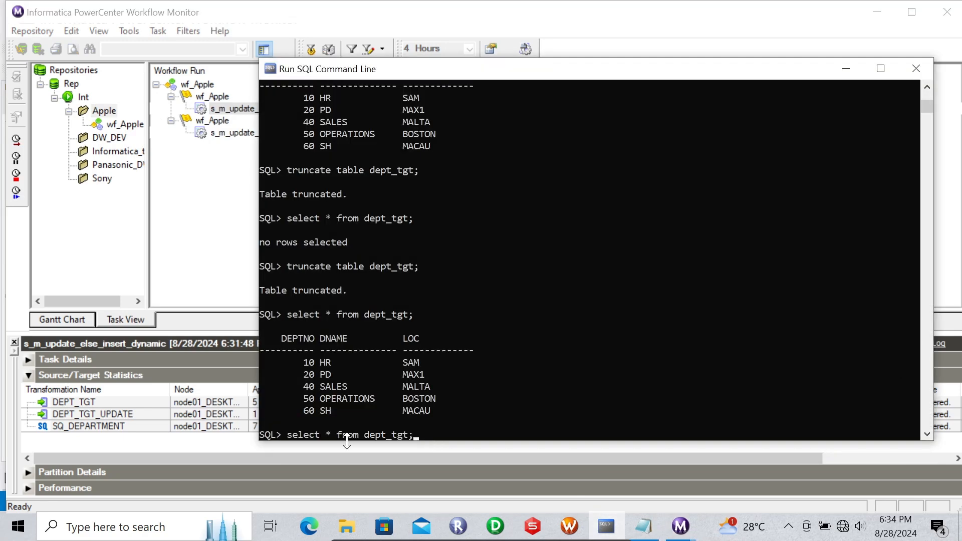
pyautogui.press('Escape')
pyautogui.write('conn scott')
pyautogui.press('Up')
pyautogui.press('Up')
pyautogui.press('Return')
pyautogui.press('Up')
pyautogui.press('Up')
pyautogui.press('Return')
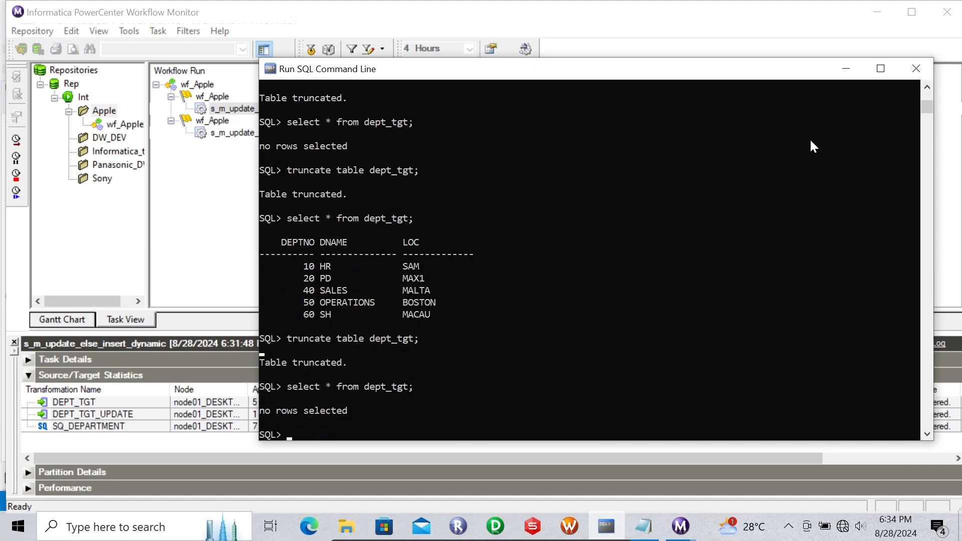
pyautogui.click(846, 68)
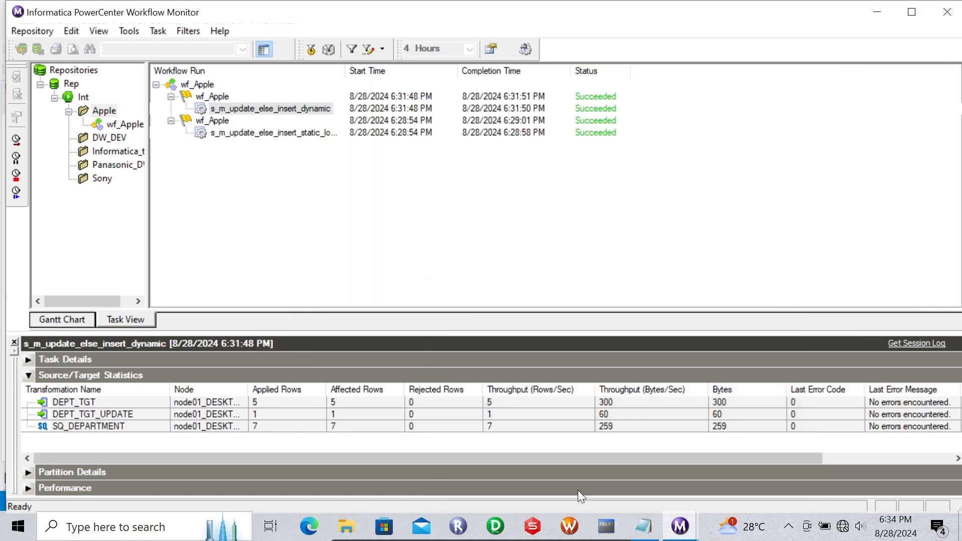
pyautogui.click(509, 515)
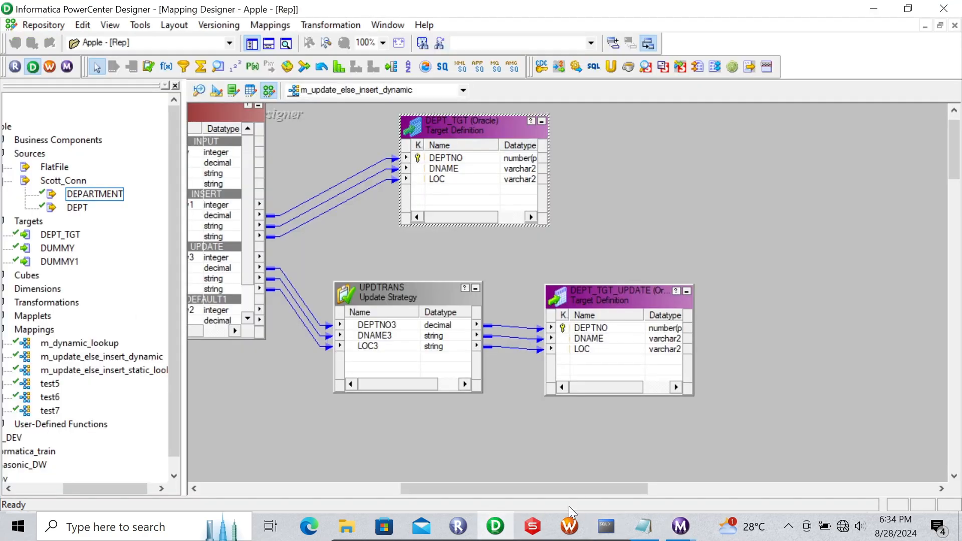
# - Switch to the m_update_else_insert_static_lookup mapping and start the s_m_update_else_insert_static_lookup session
pyautogui.click(404, 92)
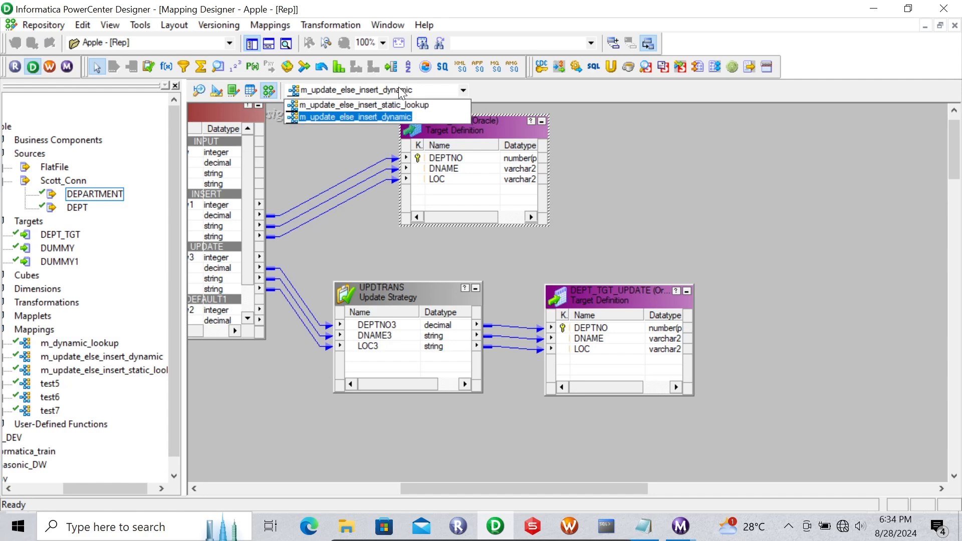
pyautogui.click(370, 105)
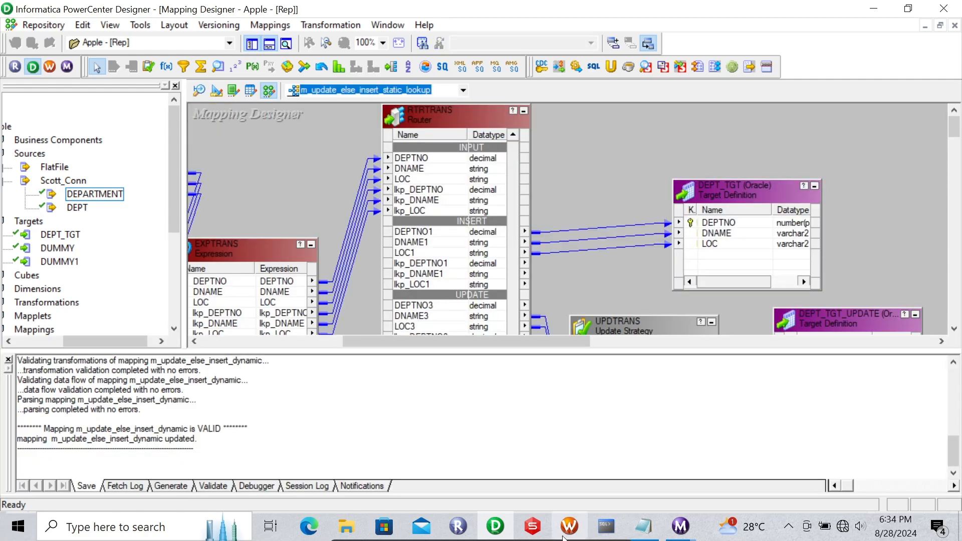
pyautogui.click(565, 535)
pyautogui.click(466, 300)
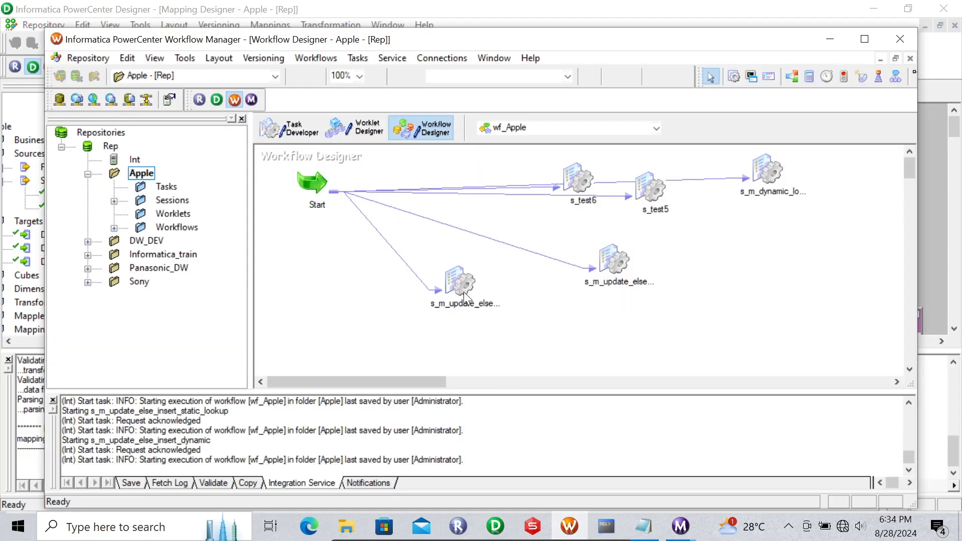
pyautogui.click(465, 300)
pyautogui.rightClick(458, 279)
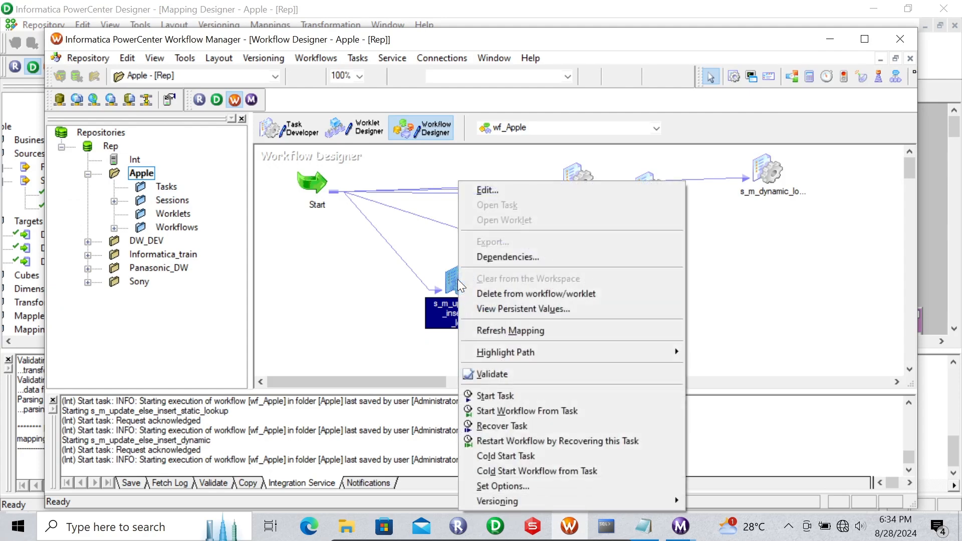
pyautogui.click(500, 394)
pyautogui.moveTo(668, 523)
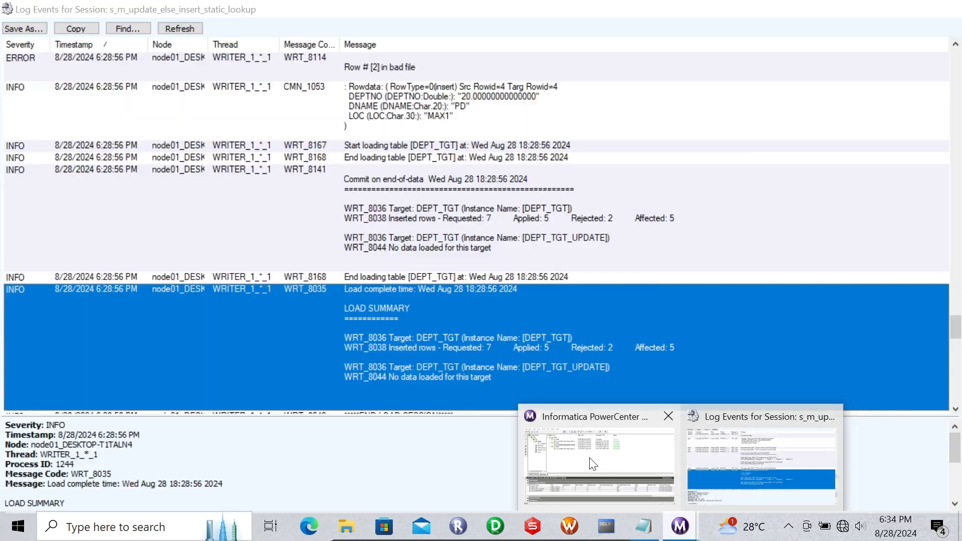
pyautogui.click(598, 461)
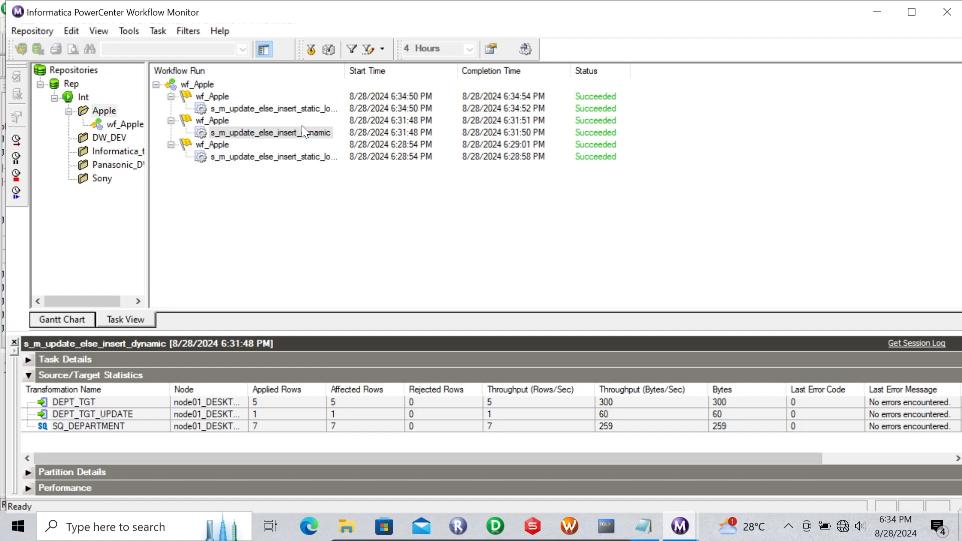
# - Check the 6:34:50 PM static run's statistics (5 applied, 2 rejected) and list dept_tgt's five rows
pyautogui.click(273, 108)
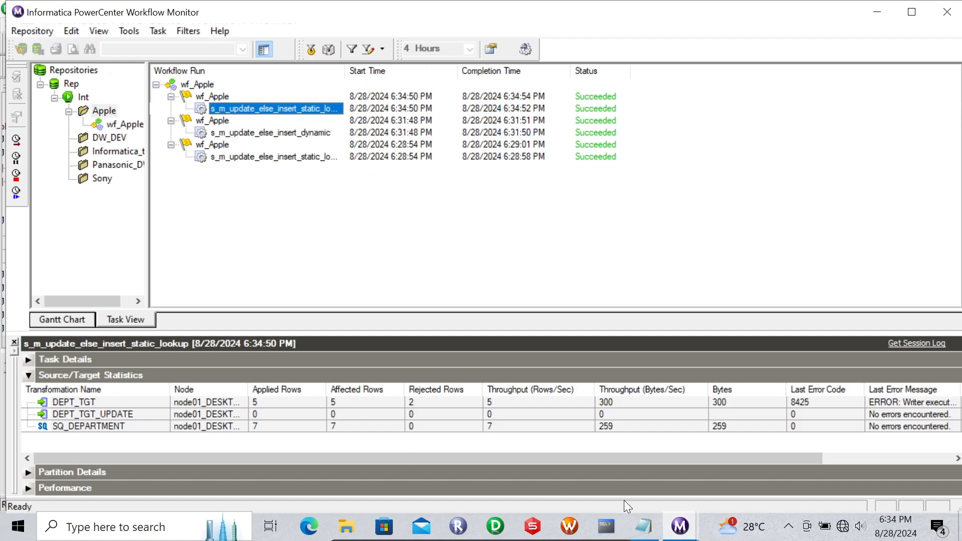
pyautogui.click(531, 527)
pyautogui.click(606, 526)
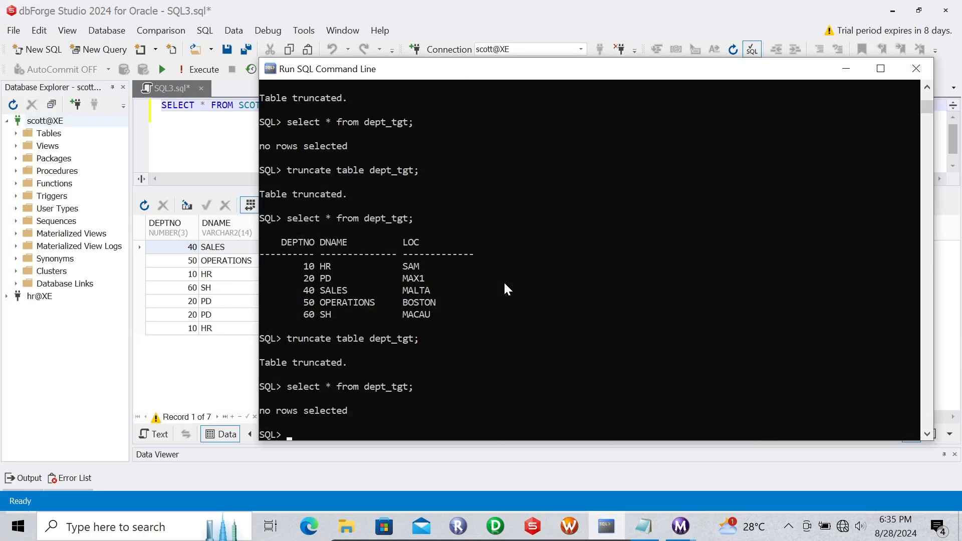
pyautogui.moveTo(407, 81); pyautogui.dragTo(484, 69)
pyautogui.press('Up')
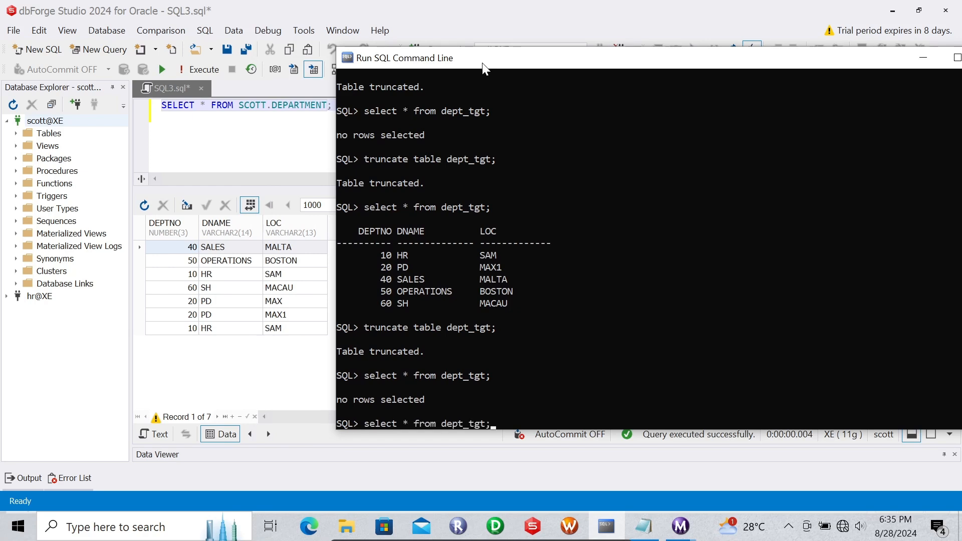
pyautogui.press('Return')
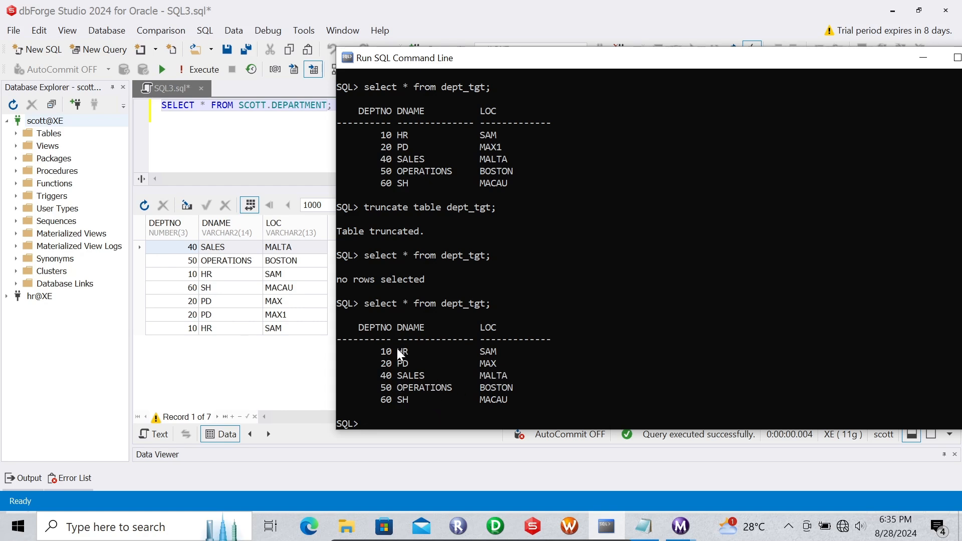
pyautogui.click(917, 61)
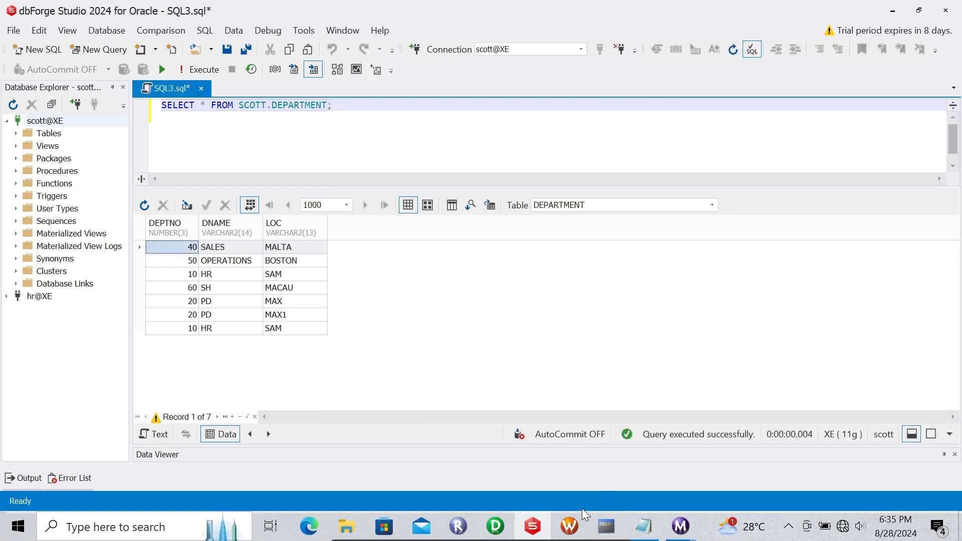
# - Revisit the static vs dynamic cache notes in Notepad
pyautogui.click(577, 514)
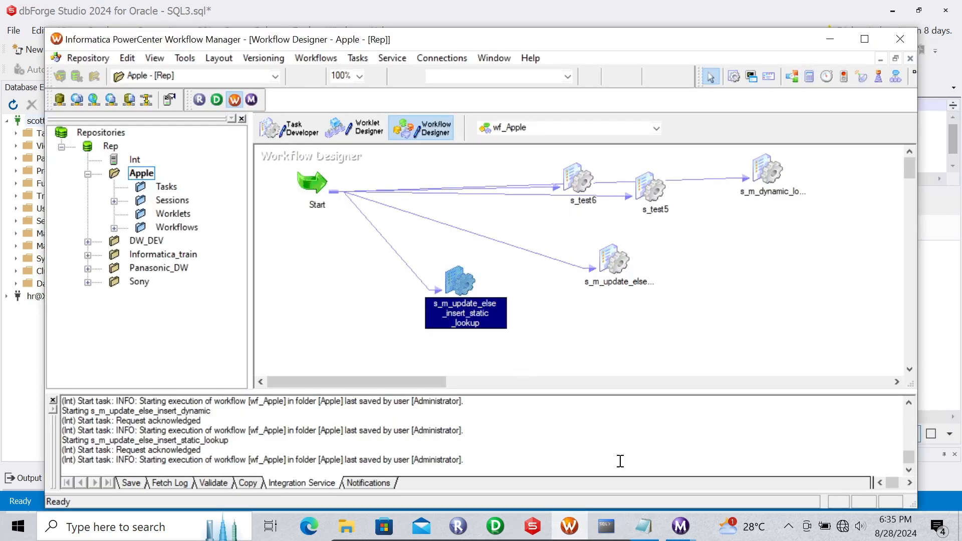
pyautogui.click(643, 525)
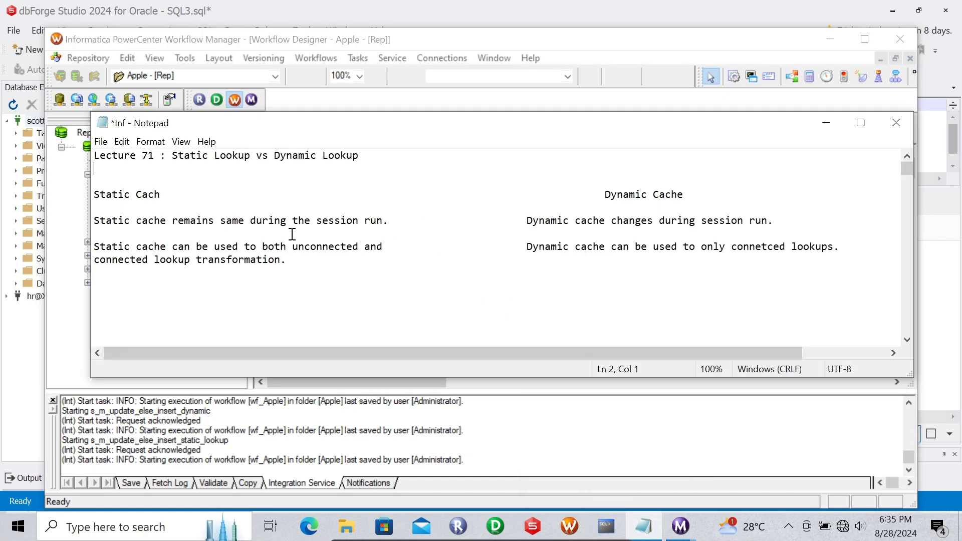
pyautogui.click(826, 123)
# - Start the static lookup session again and select its 6:35:58 PM run: 0 inserted, 1 updated
pyautogui.rightClick(457, 282)
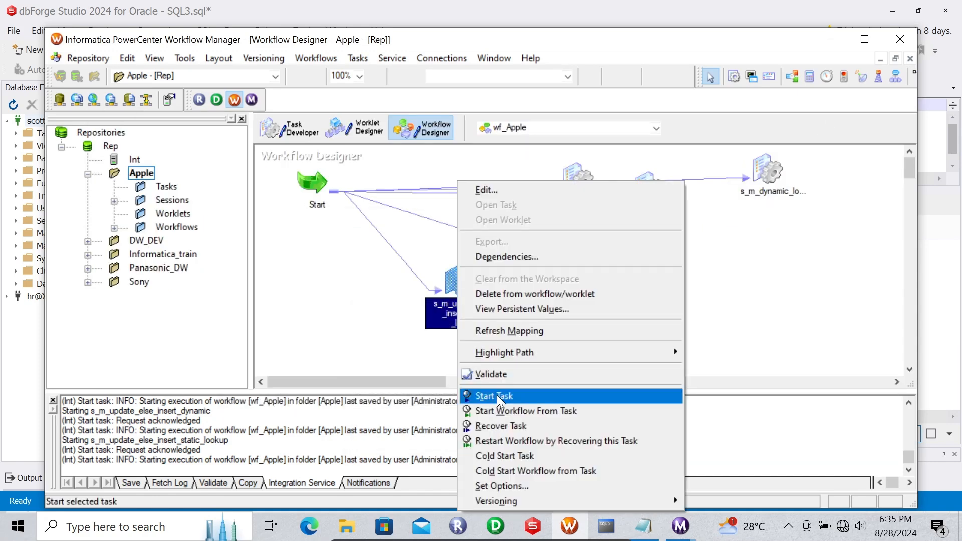
pyautogui.click(507, 396)
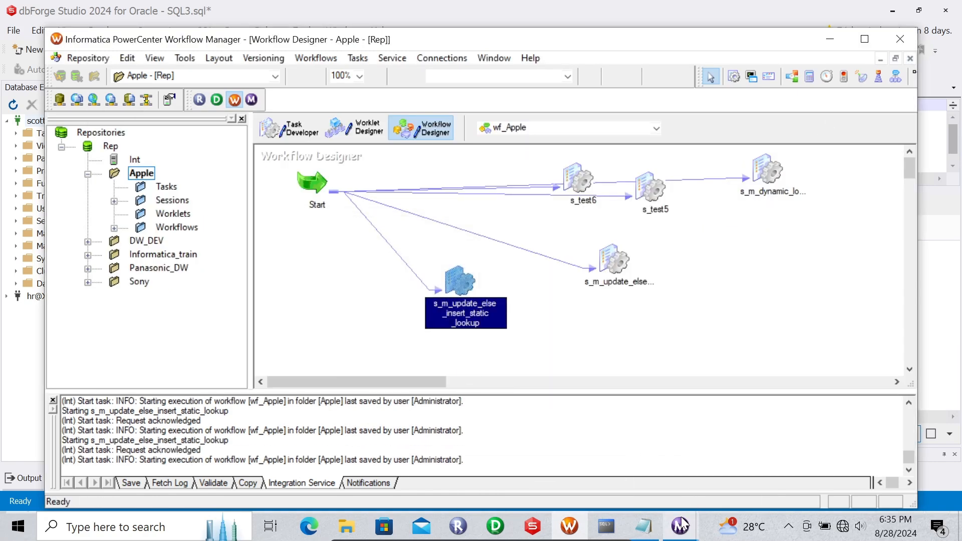
pyautogui.moveTo(681, 525)
pyautogui.click(621, 451)
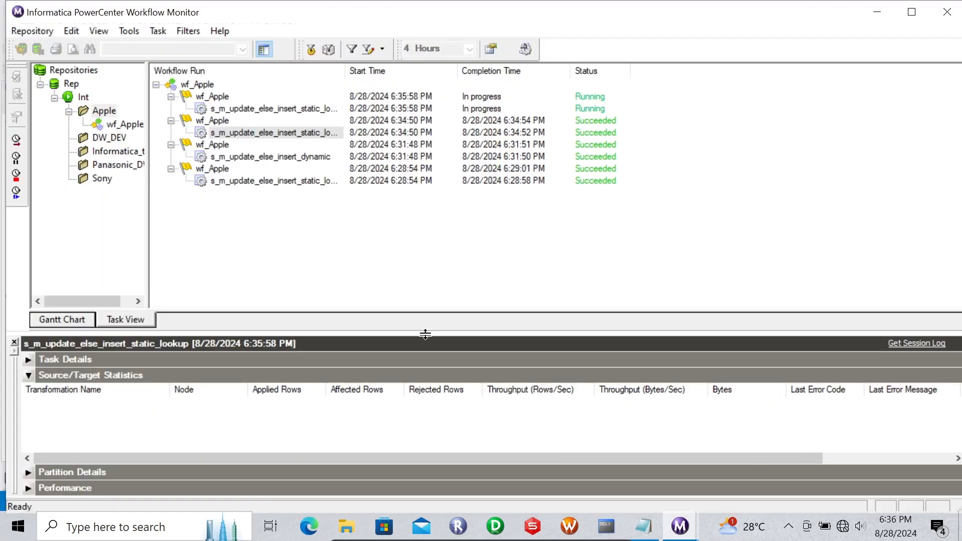
pyautogui.click(224, 109)
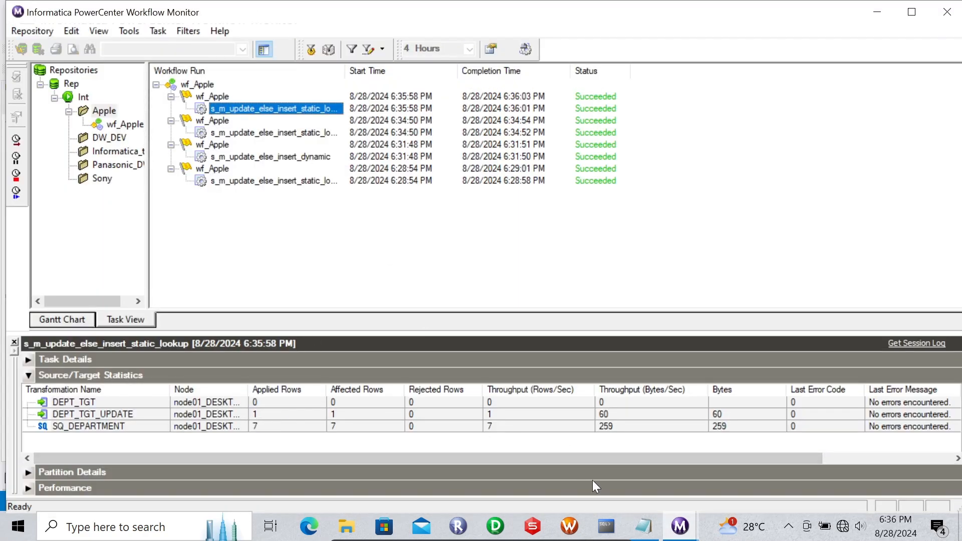
# - Rerun select * from dept_tgt to see department 20 now at MAX1
pyautogui.click(533, 523)
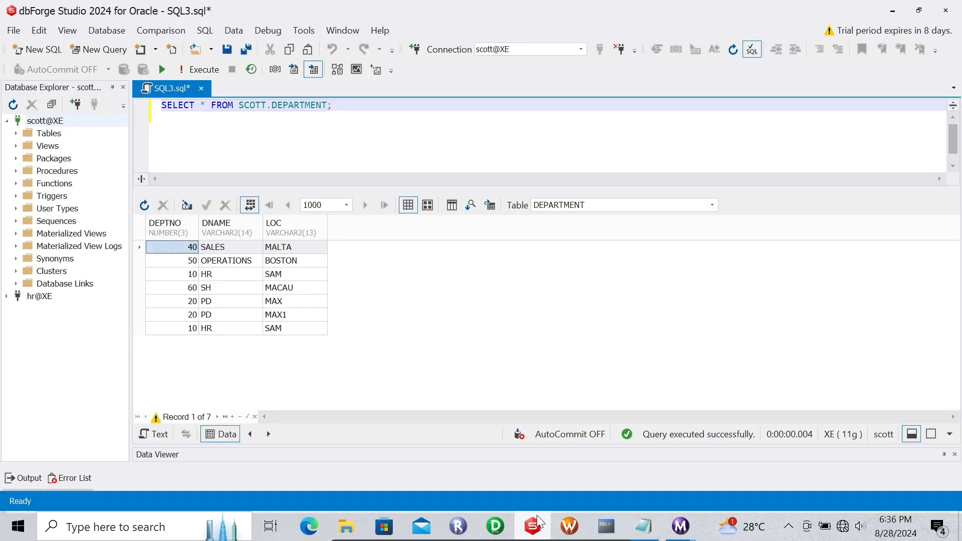
pyautogui.click(606, 526)
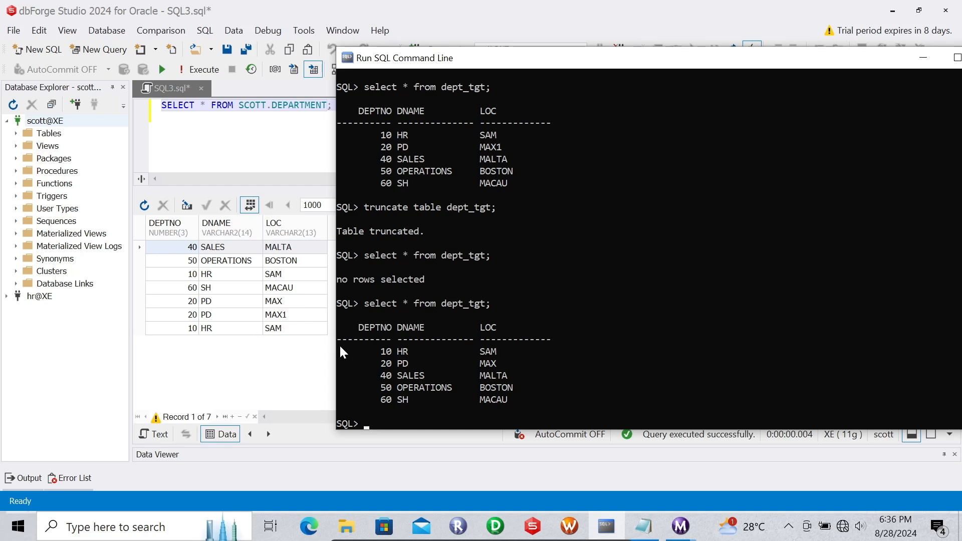
pyautogui.press('Up')
pyautogui.press('Return')
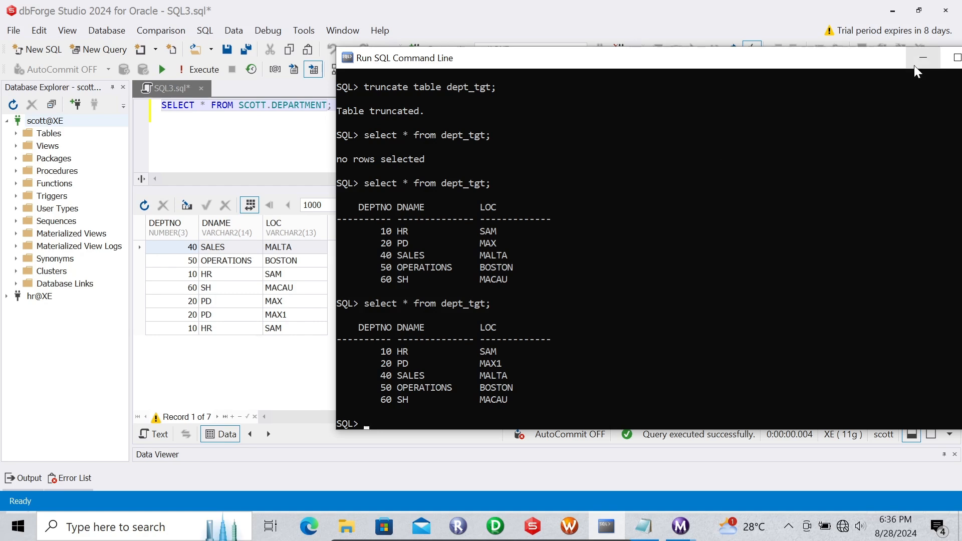
# - Truncate dept_tgt again, minimize SQL*Plus, and return to Workflow Manager
pyautogui.press('Up')
pyautogui.press('Up')
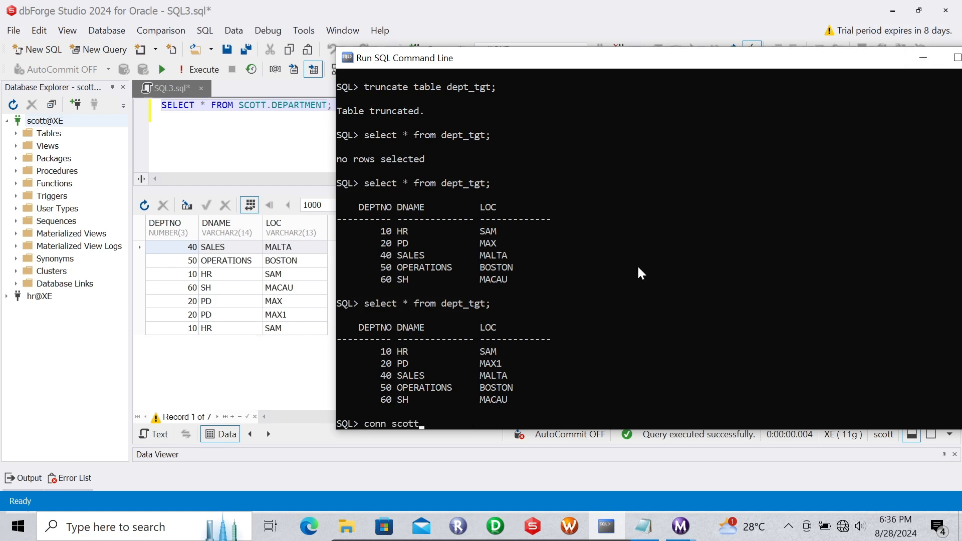
pyautogui.press('Up')
pyautogui.press('Return')
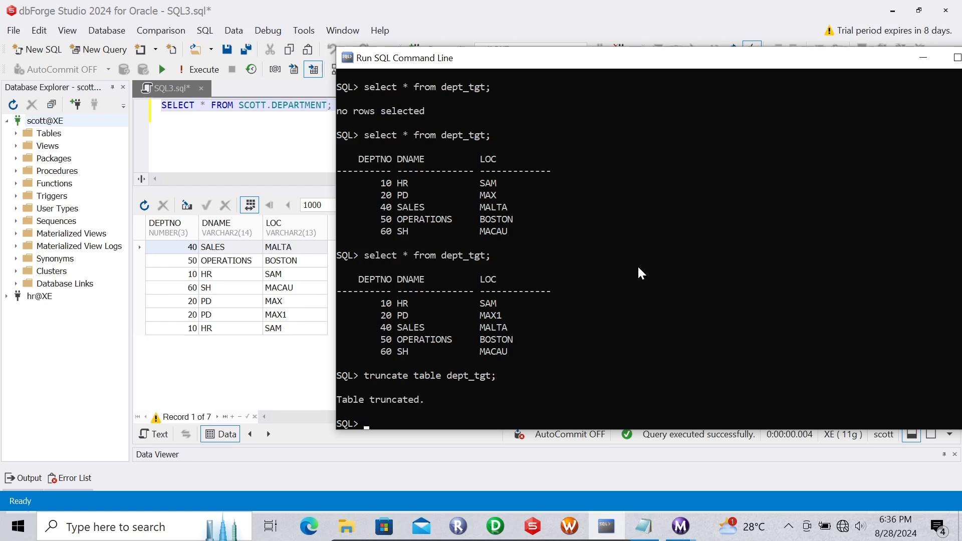
pyautogui.click(918, 63)
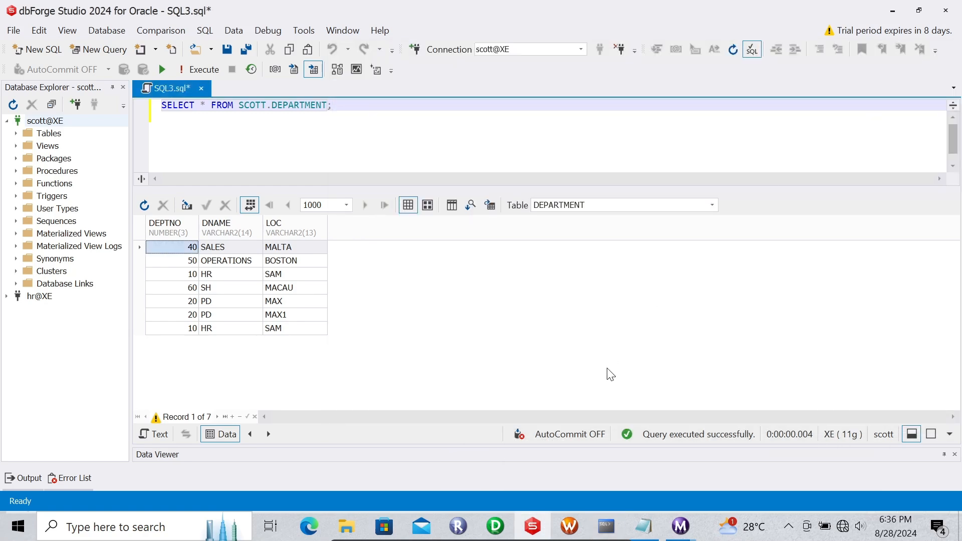
pyautogui.click(568, 525)
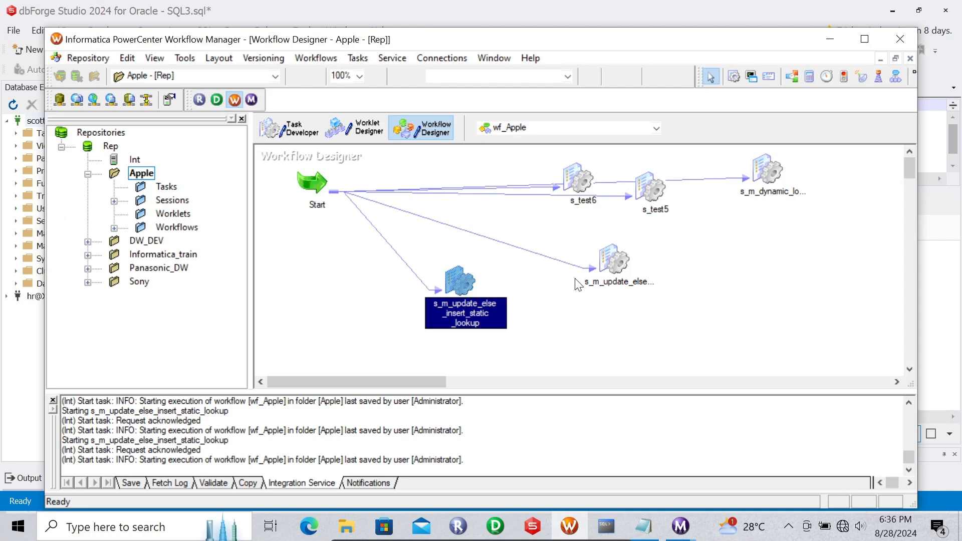
# - Start s_m_update_else_insert_dynamic and view its 6:36:53 PM run: 5 inserted, 1 updated
pyautogui.click(613, 268)
pyautogui.rightClick(611, 265)
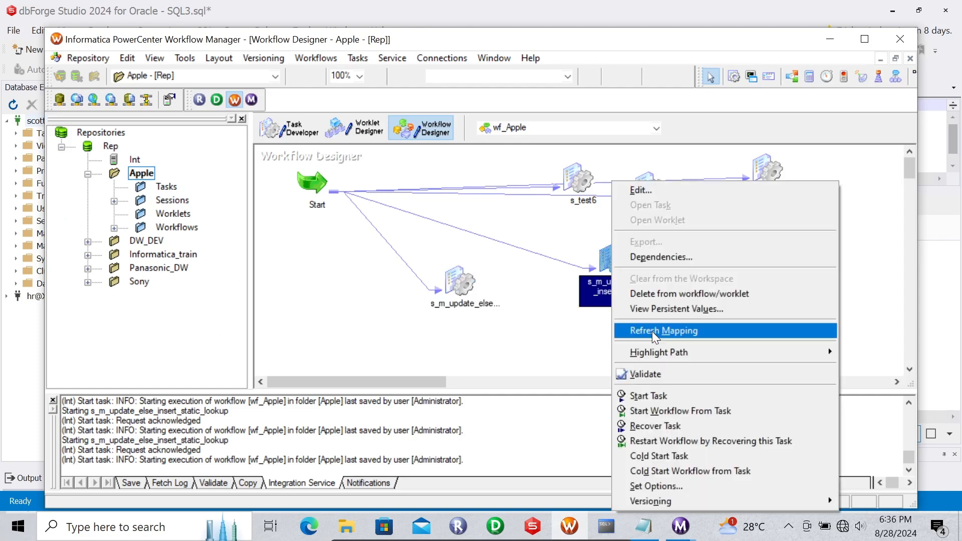
pyautogui.click(642, 394)
pyautogui.moveTo(680, 528)
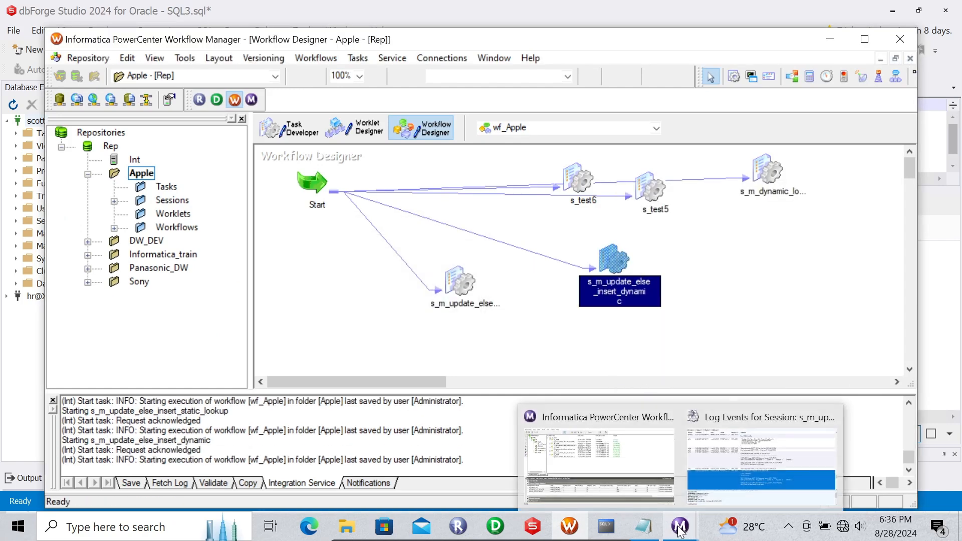
pyautogui.click(543, 436)
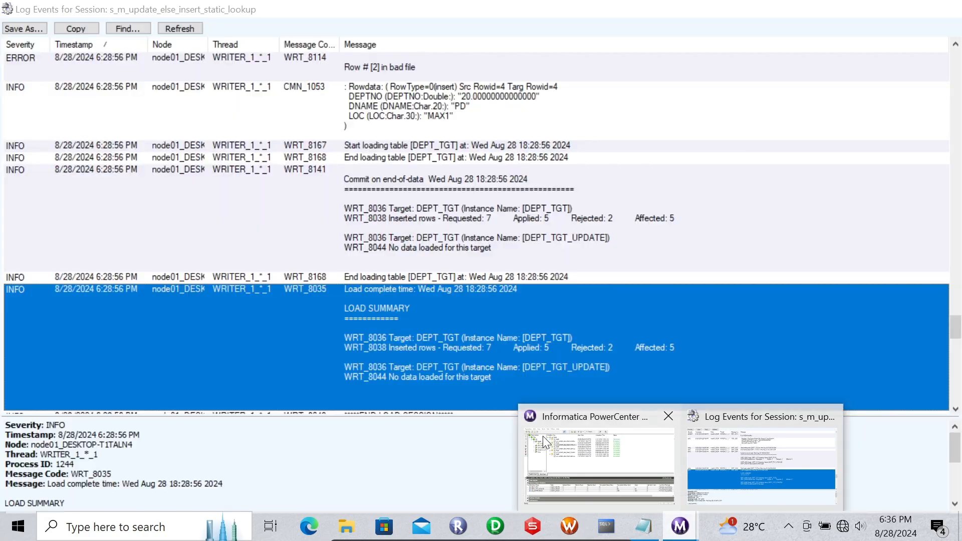
pyautogui.click(273, 107)
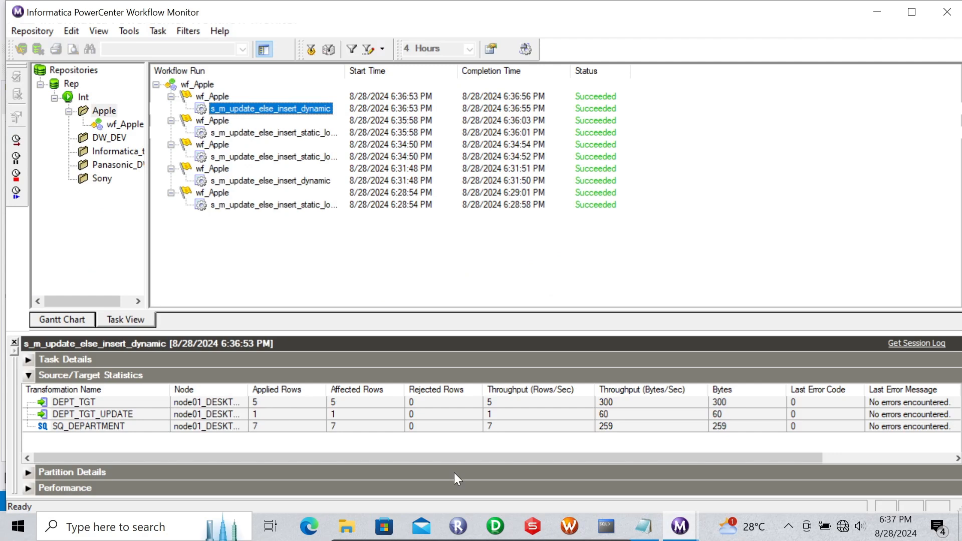
pyautogui.click(606, 525)
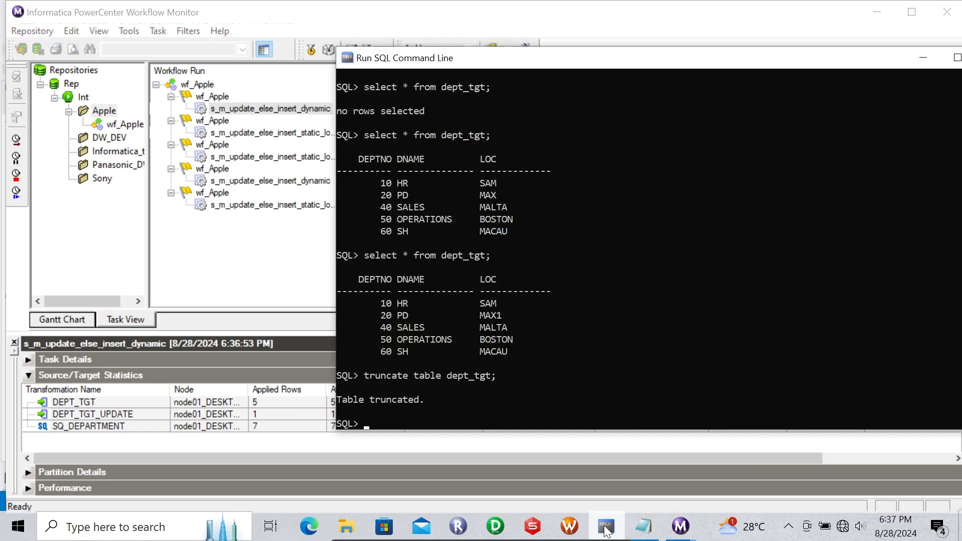
# - Re-run select * from dept_tgt in SQL*Plus, showing five departments with department 20 at MAX1
pyautogui.click(533, 526)
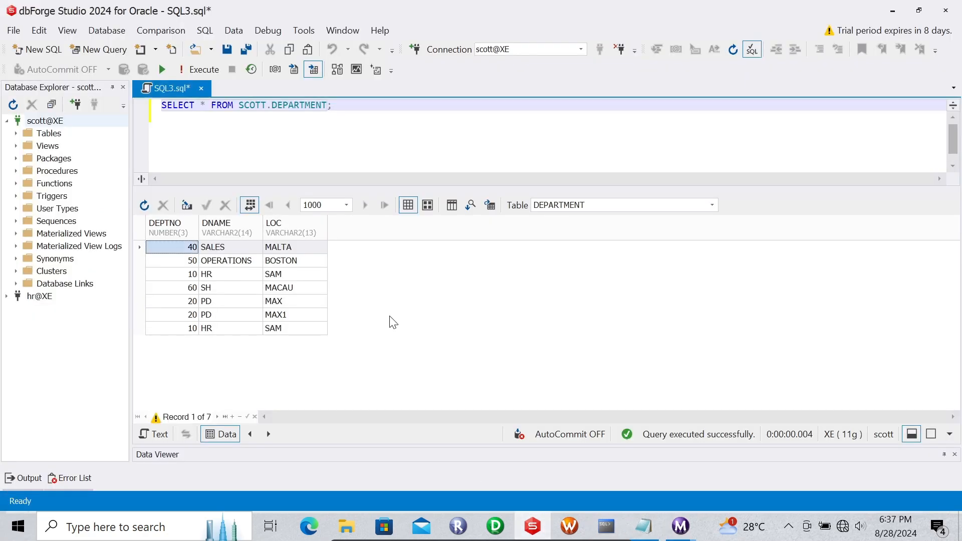
pyautogui.click(605, 526)
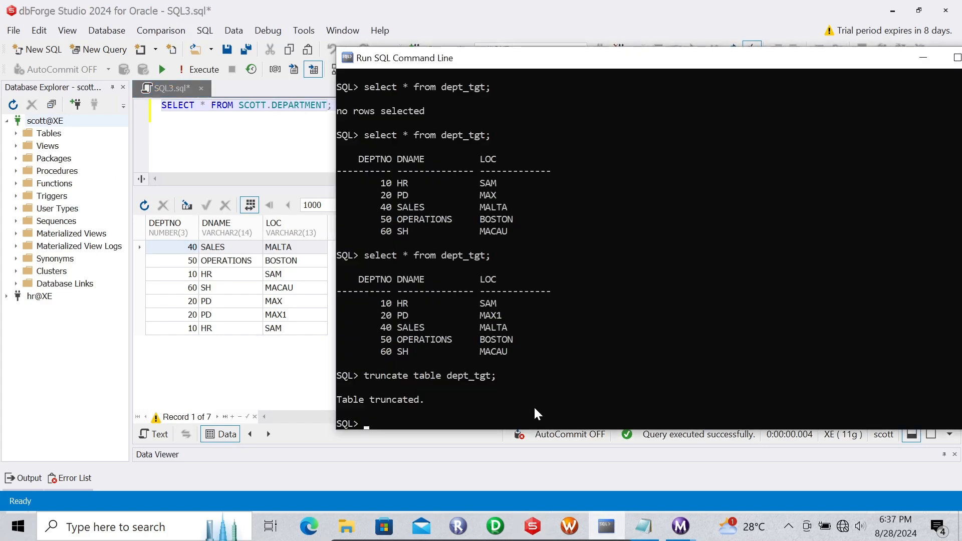
pyautogui.press('Up')
pyautogui.press('Up')
pyautogui.press('Return')
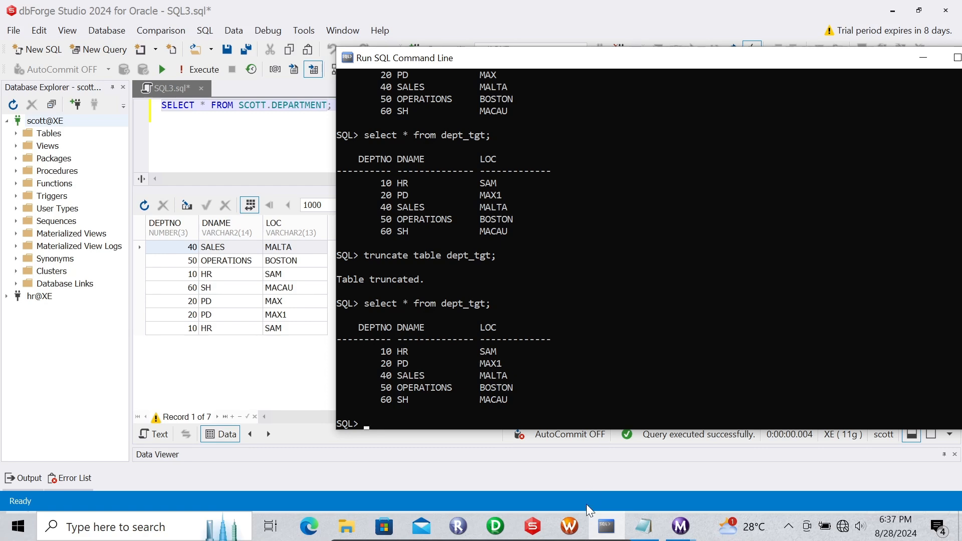
pyautogui.click(570, 526)
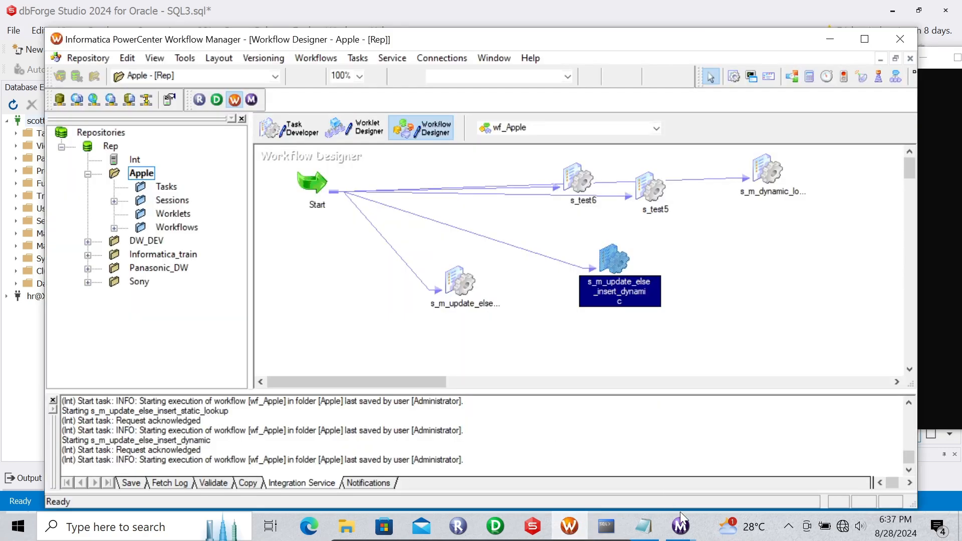
# - Review the dynamic session's run statistics in Workflow Monitor, then bring back the static vs dynamic cache notes
pyautogui.moveTo(681, 526)
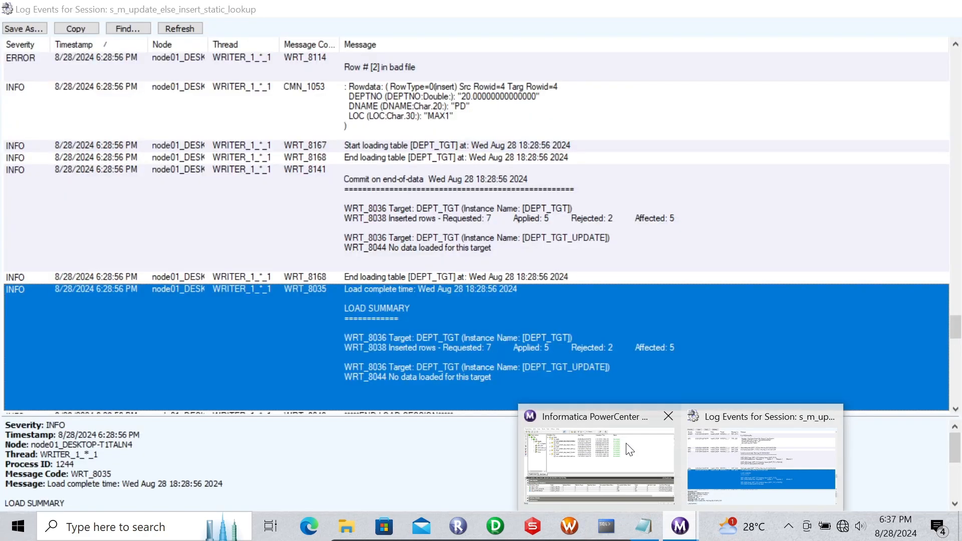
pyautogui.click(630, 449)
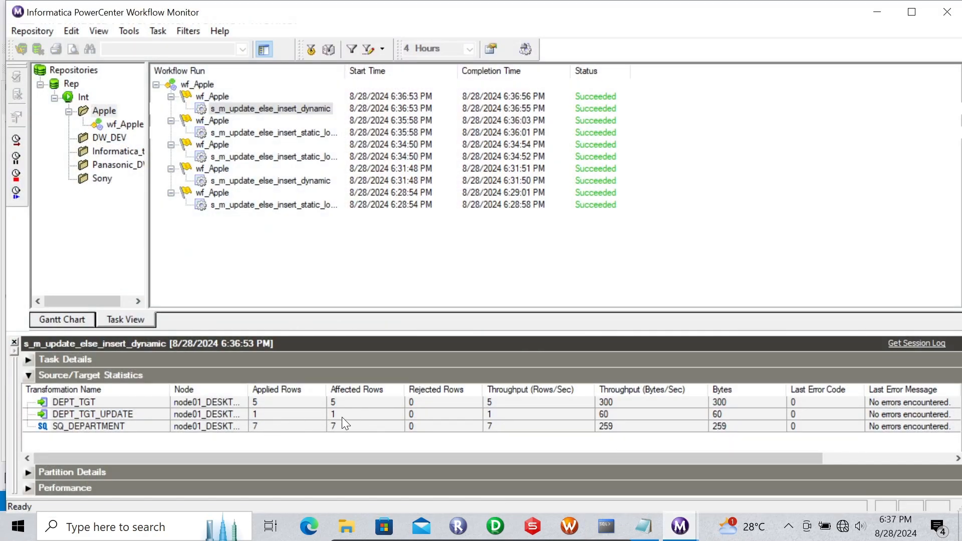
pyautogui.click(646, 531)
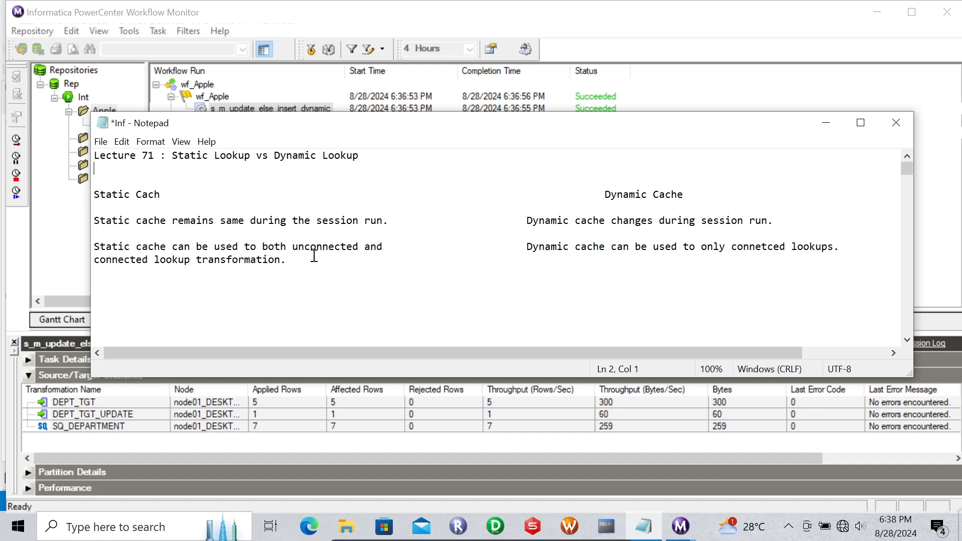
# - Highlight the phrase 'Dynamic cache can be used' in the notes and compare against the run list
pyautogui.moveTo(521, 248); pyautogui.dragTo(686, 248)
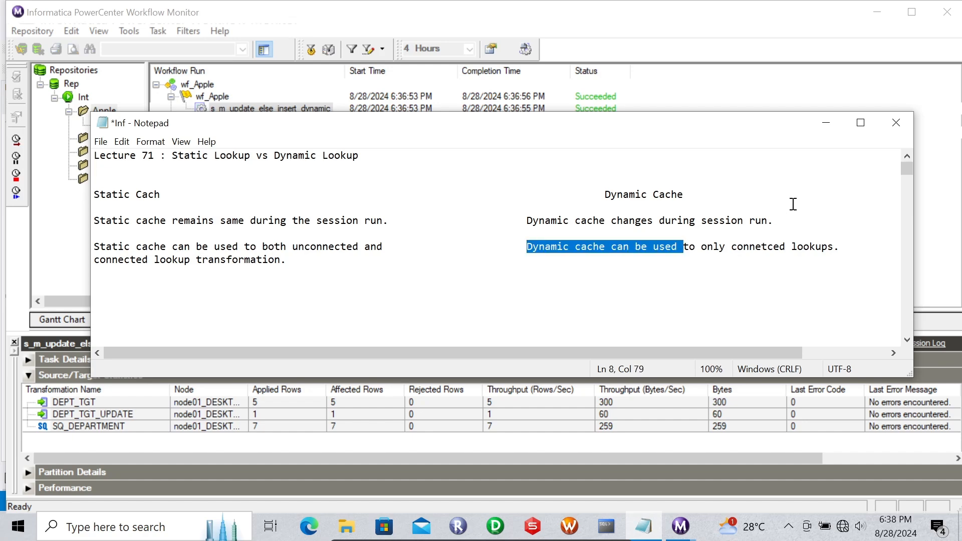
pyautogui.click(827, 122)
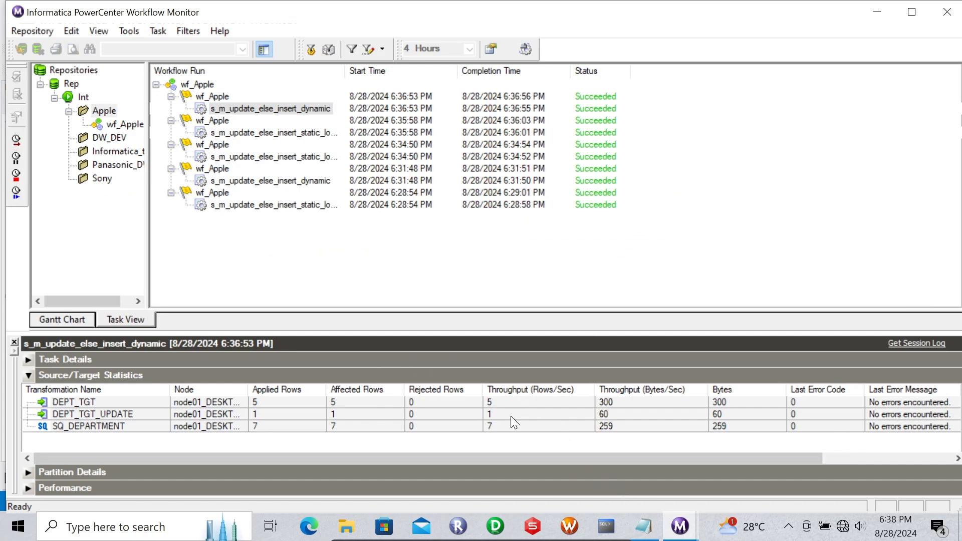
pyautogui.click(644, 523)
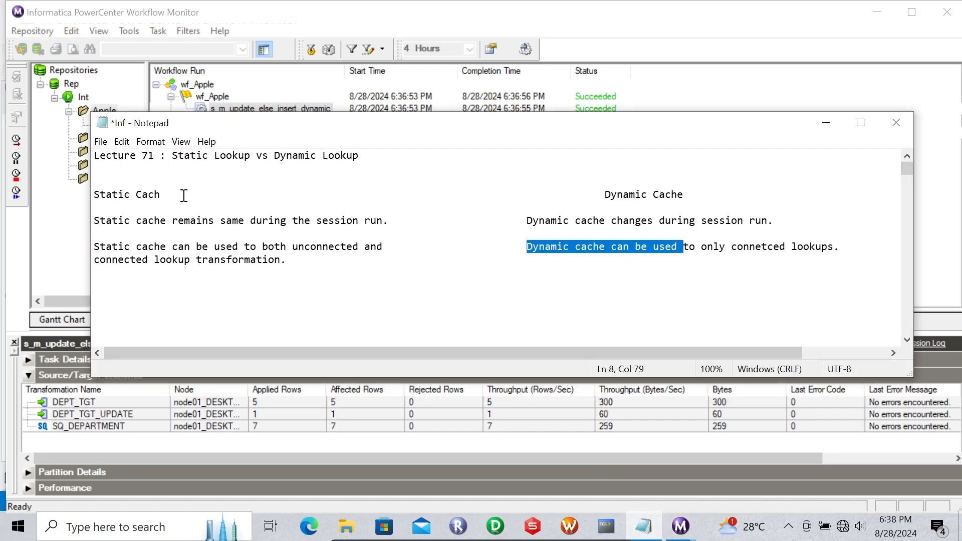
# - Fix the left heading so 'Static Cach' reads 'Static Cache'
pyautogui.click(170, 188)
pyautogui.click(171, 198)
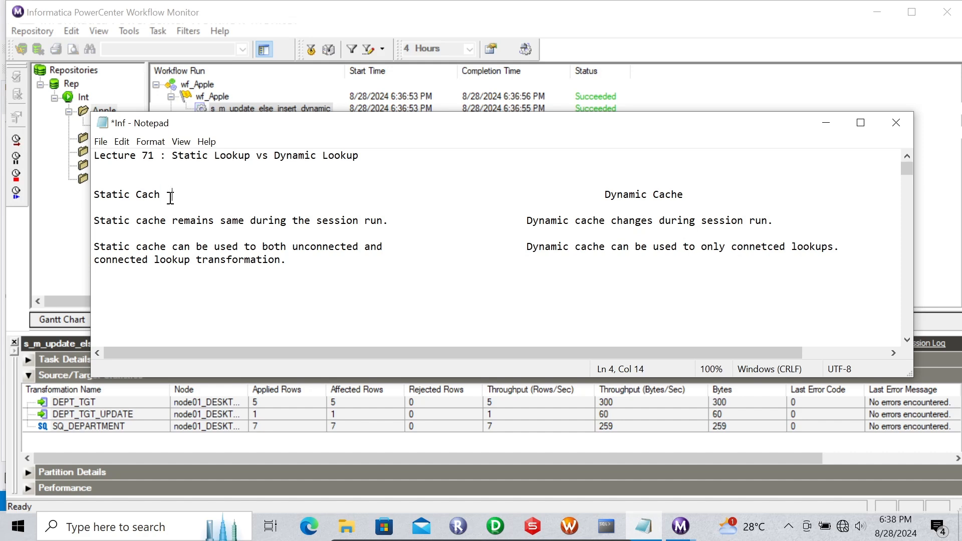
pyautogui.press('BackSpace')
pyautogui.press('BackSpace')
pyautogui.write('e')
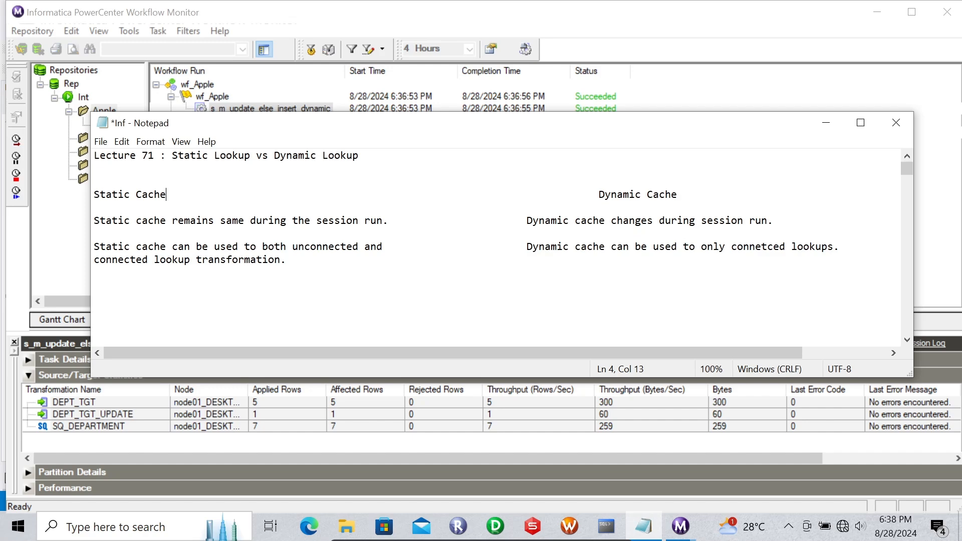